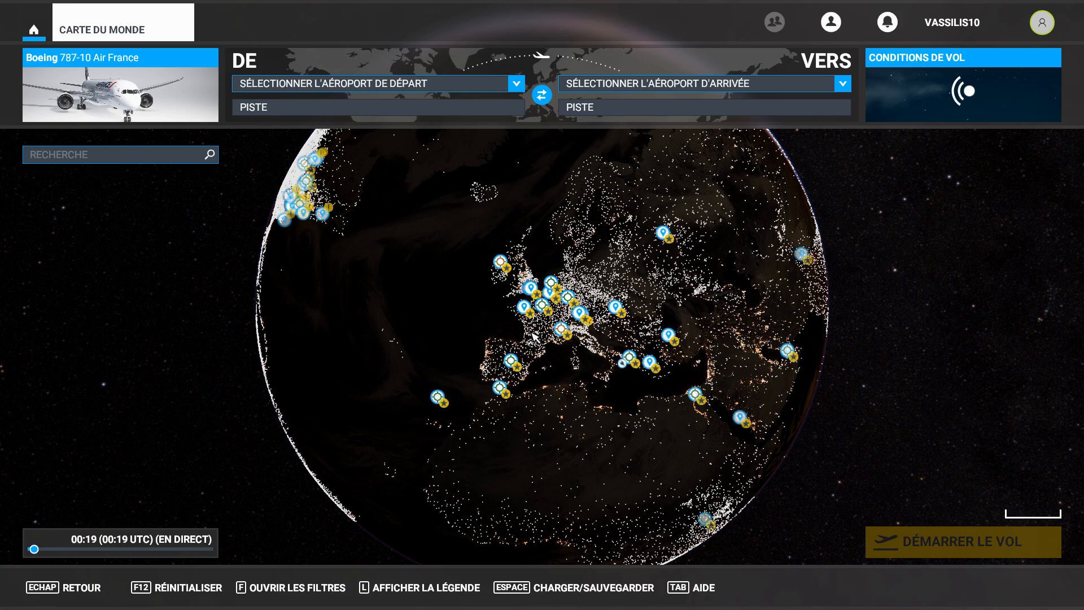
key(super)
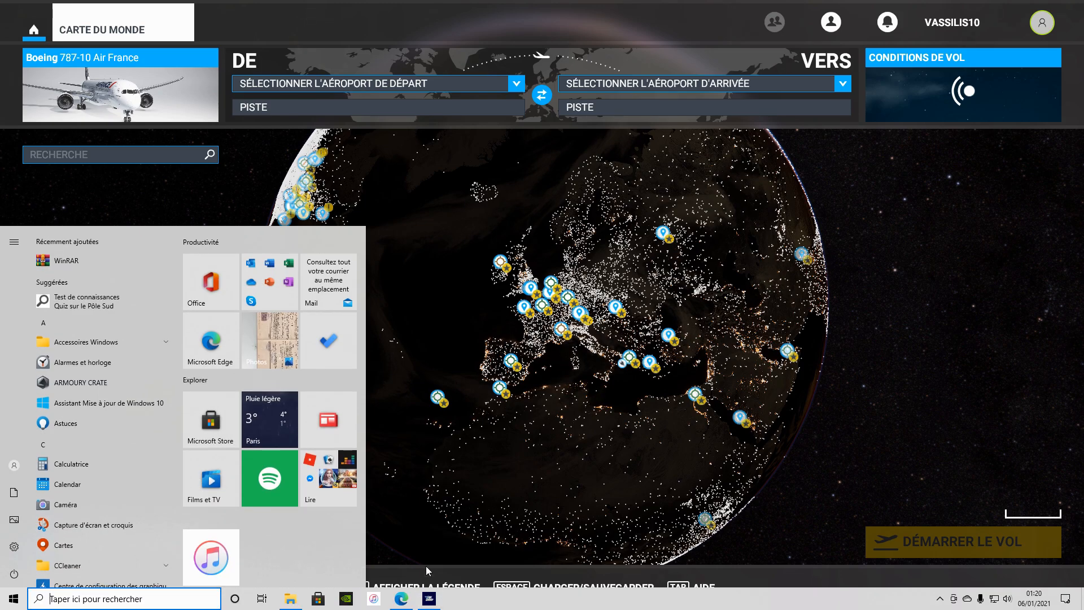
click(402, 598)
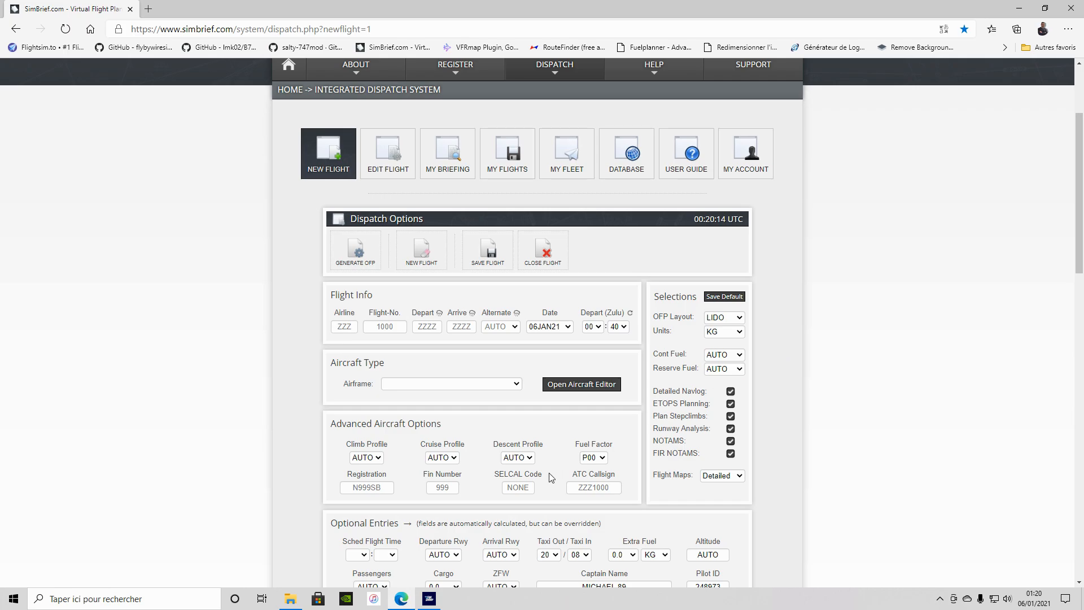
click(429, 598)
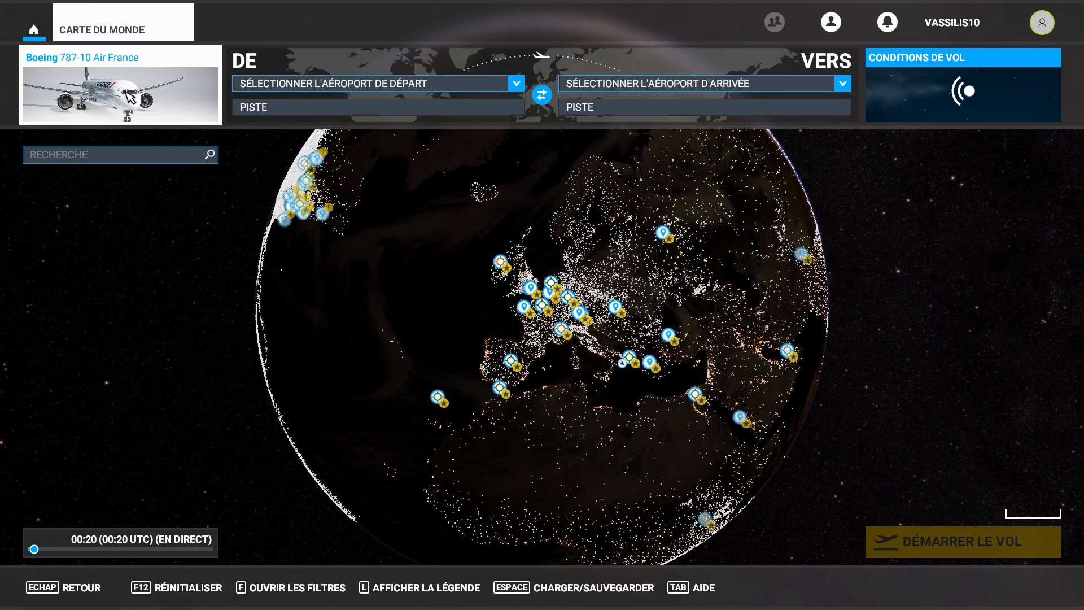
Switch to the SimBrief new-flight page in Edge and look over its dispatch options
key(super)
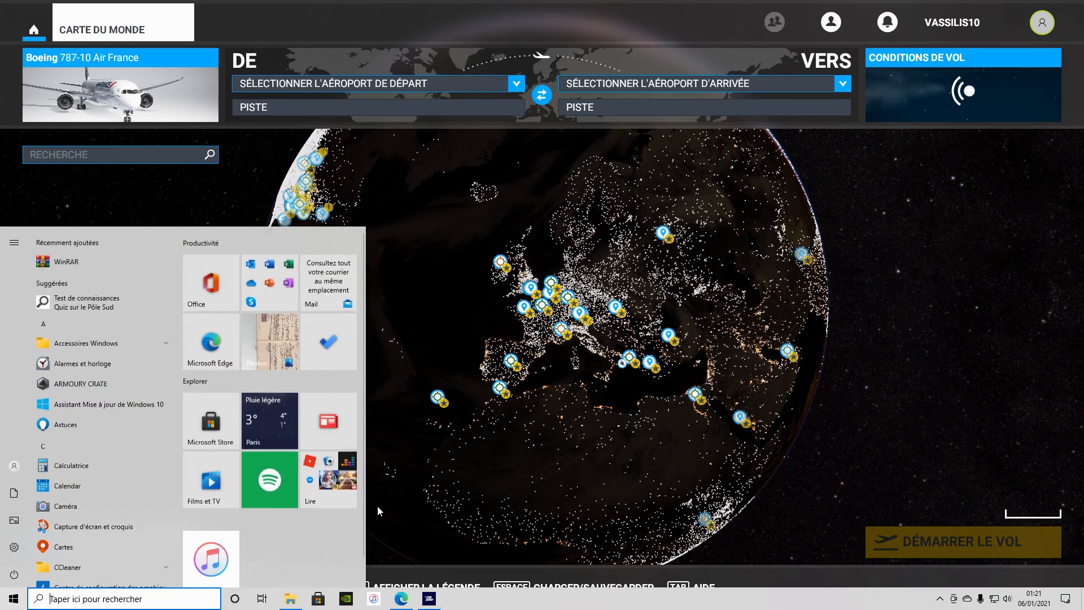
click(401, 599)
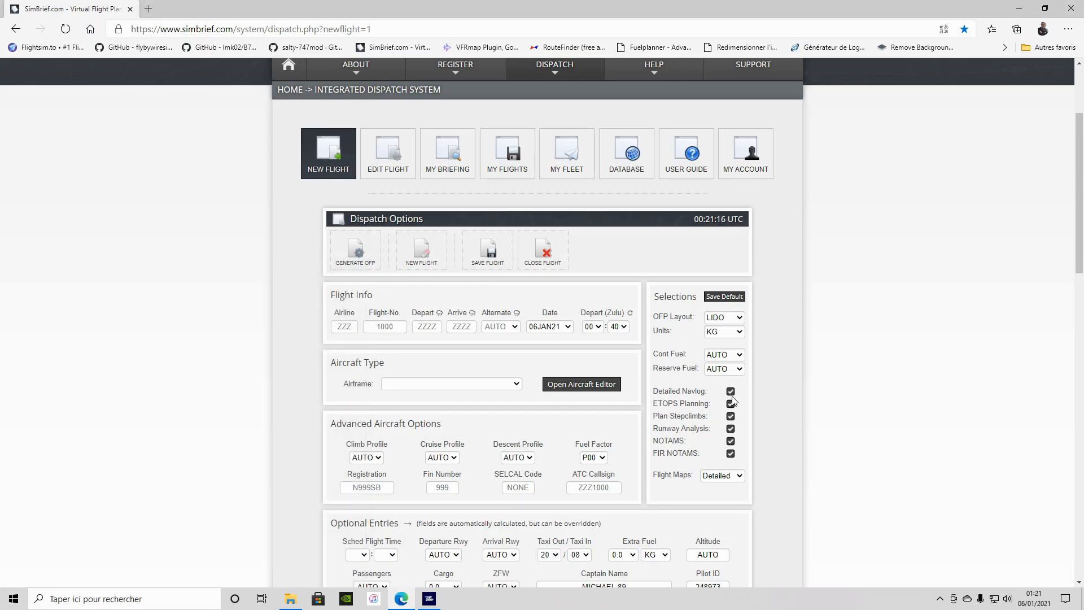
scroll(766, 378, down, 1)
scroll(766, 377, up, 1)
scroll(766, 377, down, 1)
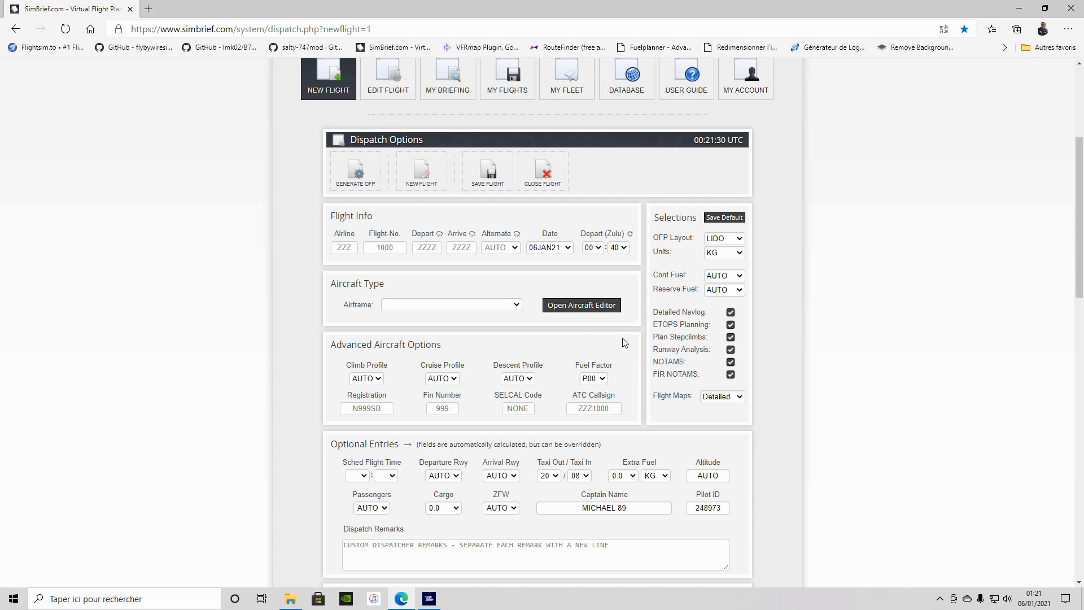
scroll(635, 353, up, 1)
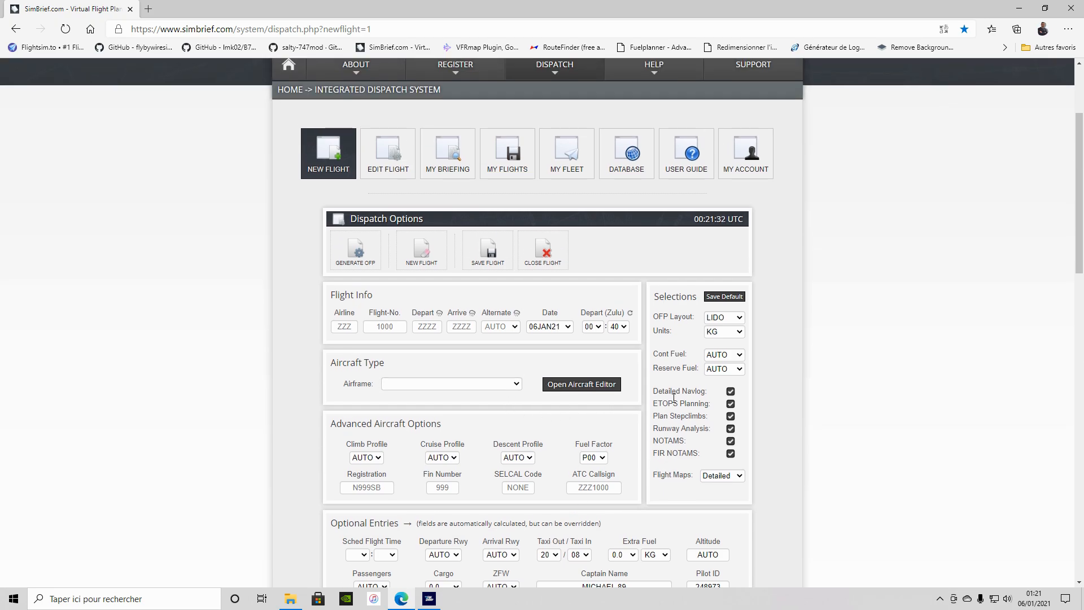
scroll(674, 398, down, 1)
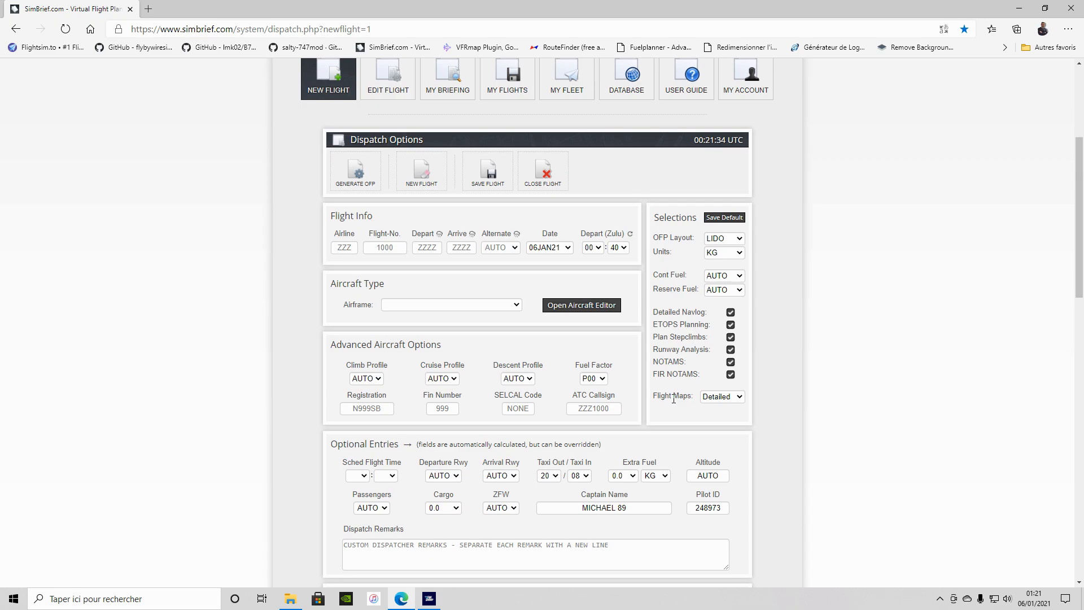
scroll(673, 398, up, 1)
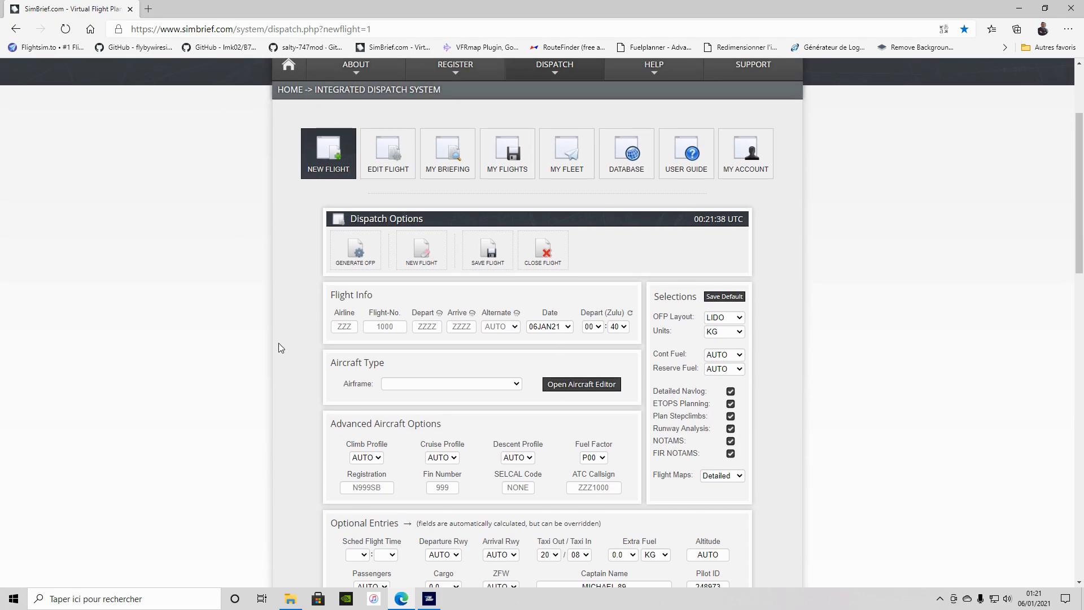
Set the flight's airline to AFR and the flight number to 100
click(428, 333)
scroll(427, 335, down, 1)
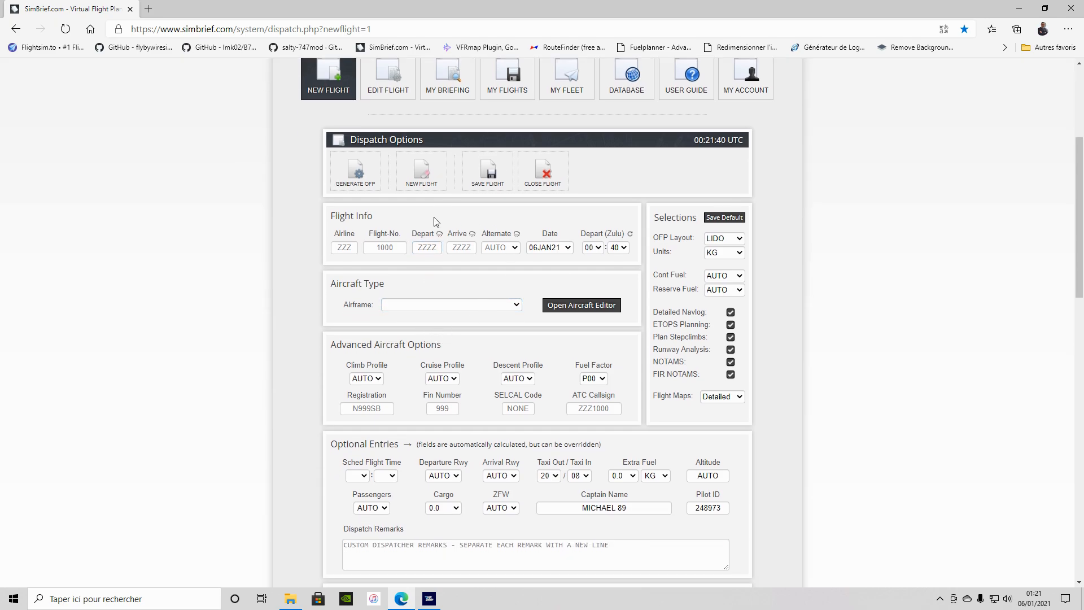
click(499, 306)
click(499, 312)
click(346, 248)
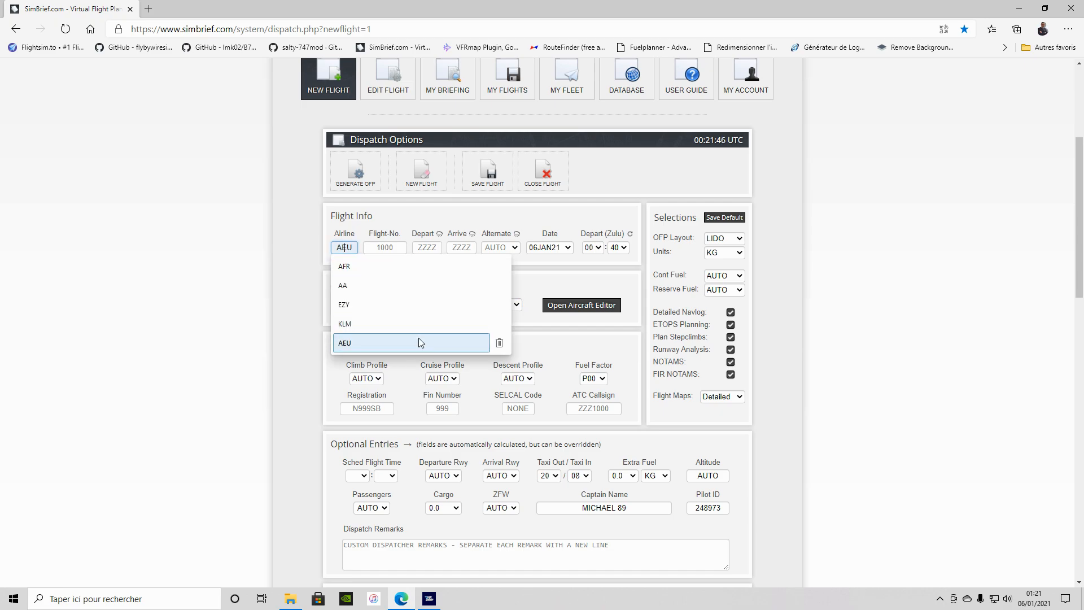
click(387, 266)
click(409, 254)
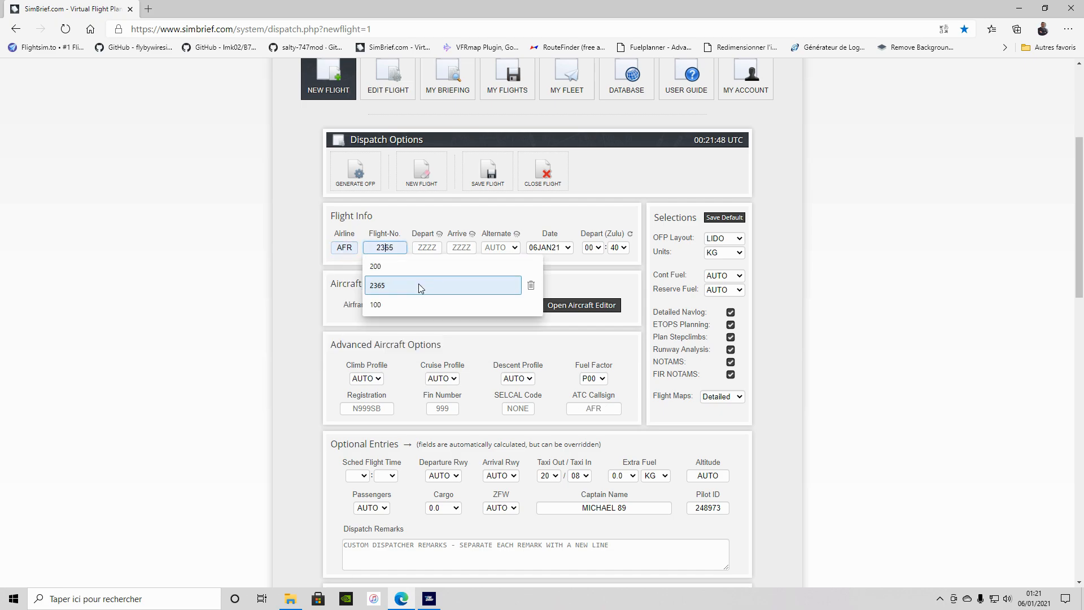
click(414, 305)
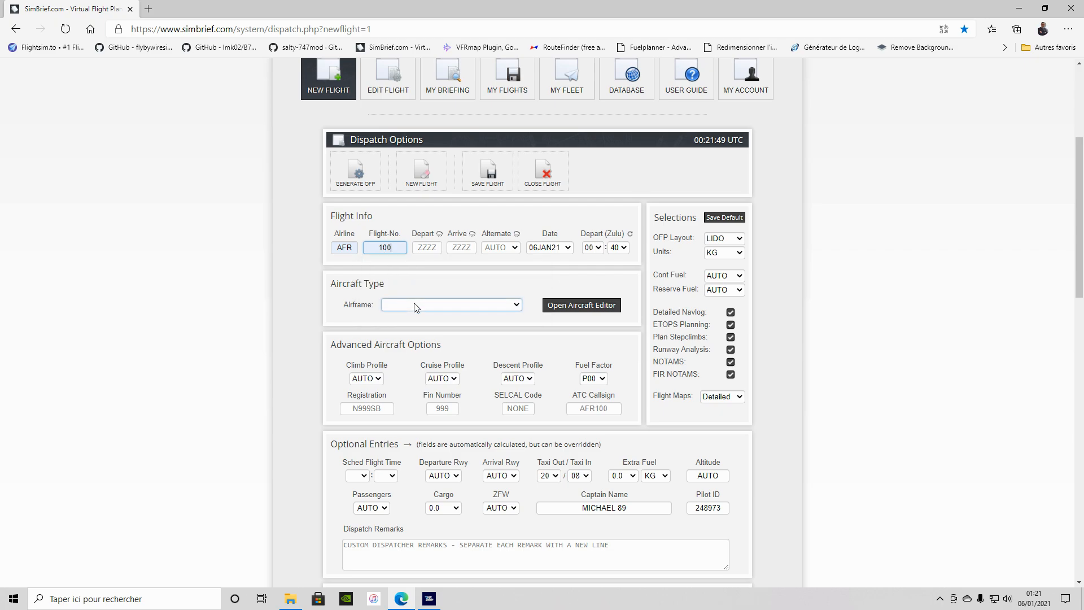
Set the departure airport to LFPG and the arrival airport to LFML
click(440, 254)
click(452, 267)
click(465, 255)
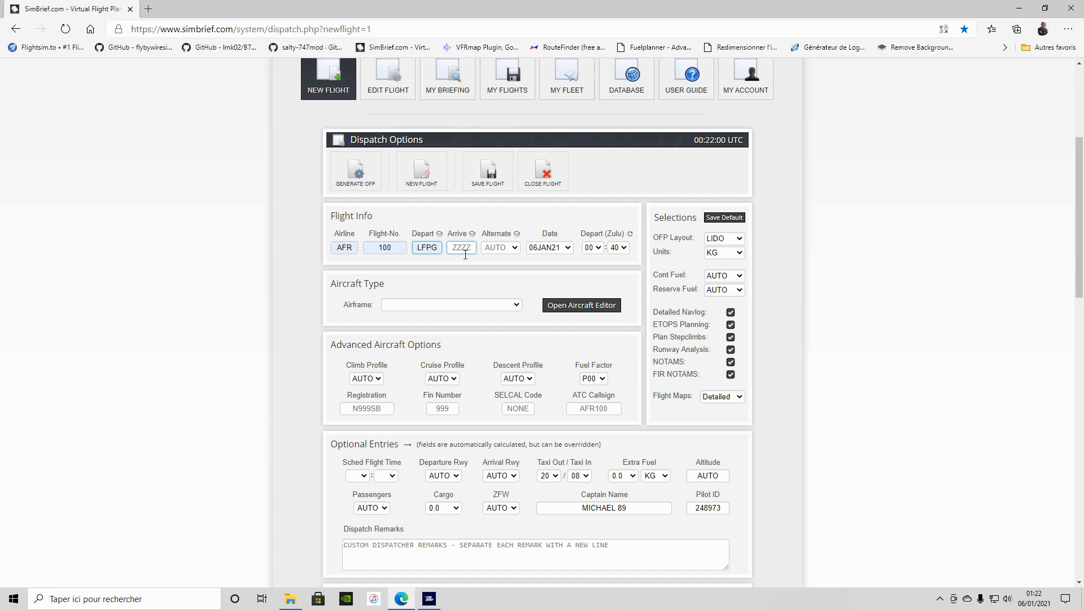
click(472, 250)
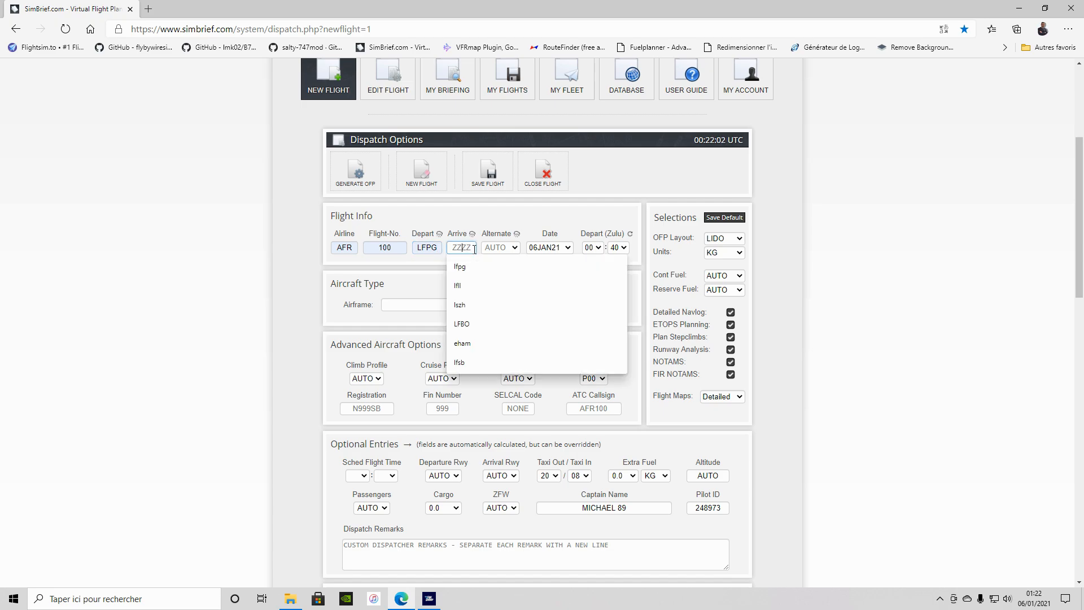
text(lfml)
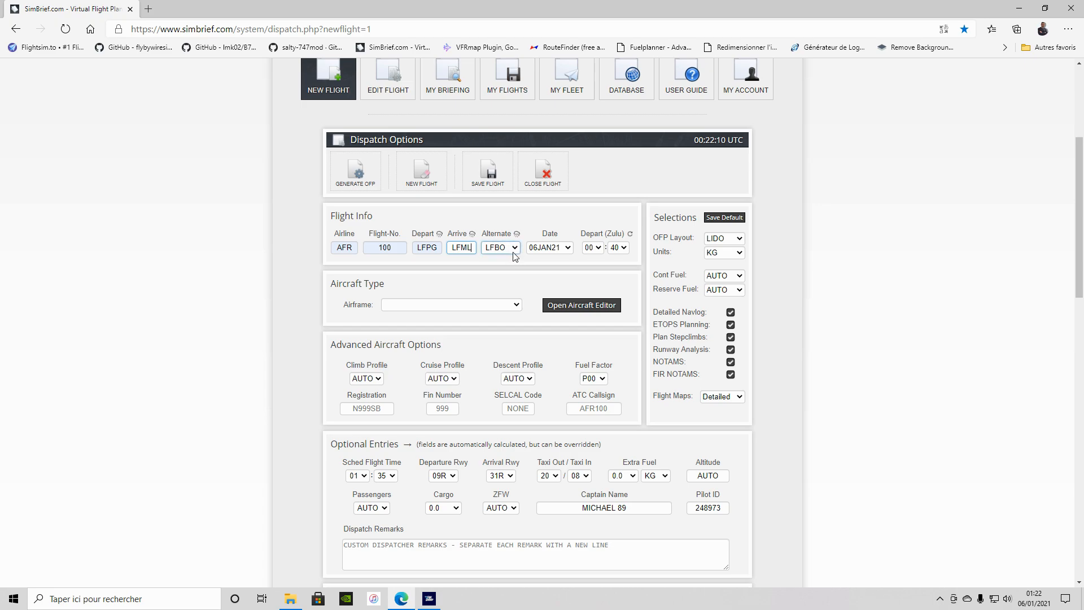
Choose B78X - B787-10 as the airframe for the flight
click(451, 303)
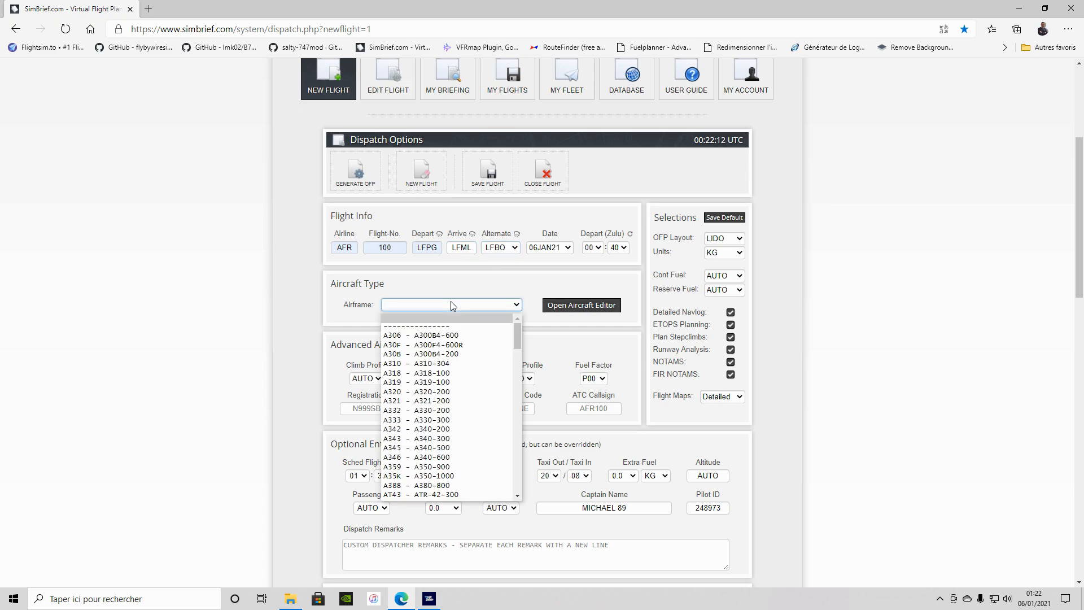
scroll(477, 355, down, 4)
scroll(477, 355, down, 8)
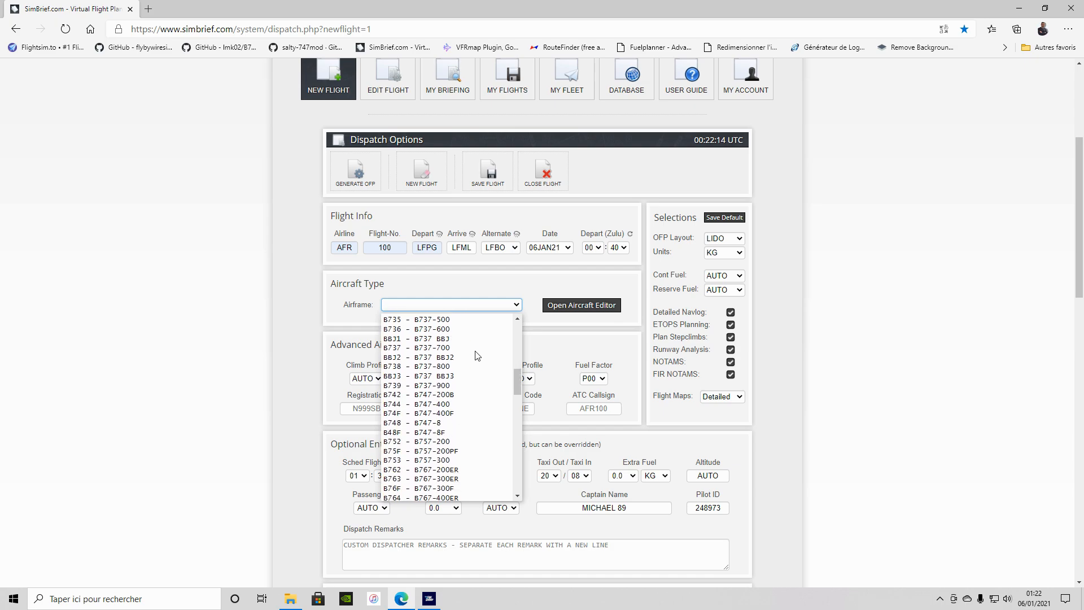
scroll(477, 355, down, 4)
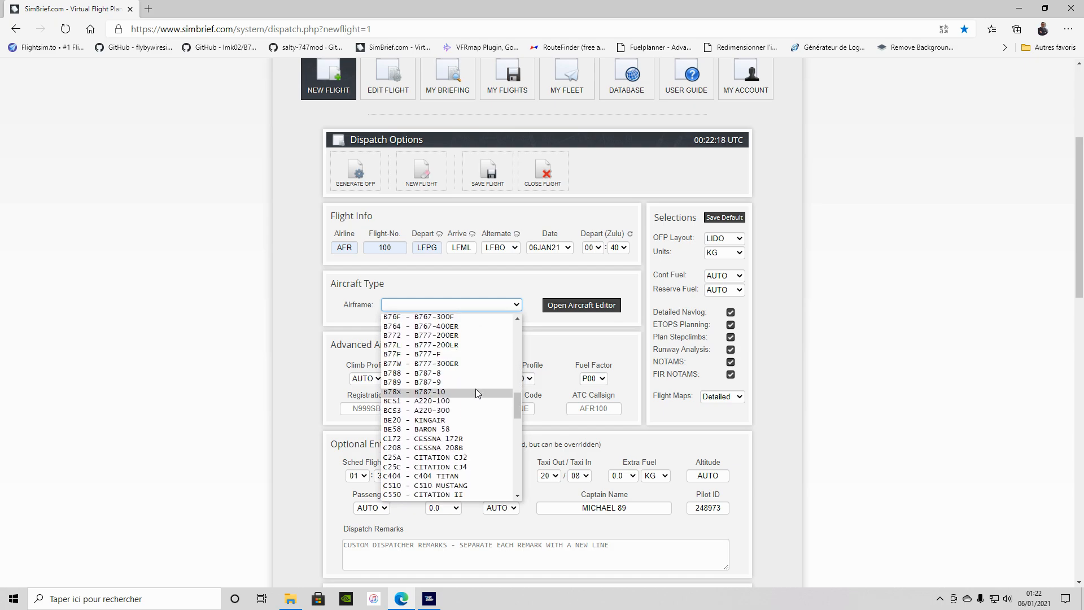
click(426, 394)
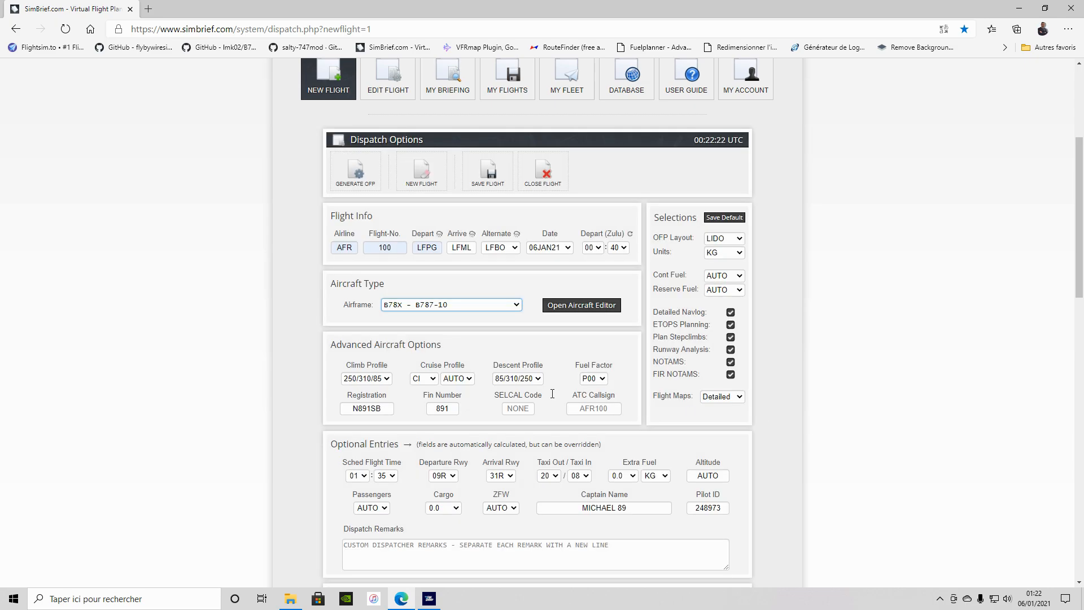
Set the cost index (CI) of the cruise profile to 30 in the advanced aircraft options
click(574, 409)
scroll(564, 407, down, 3)
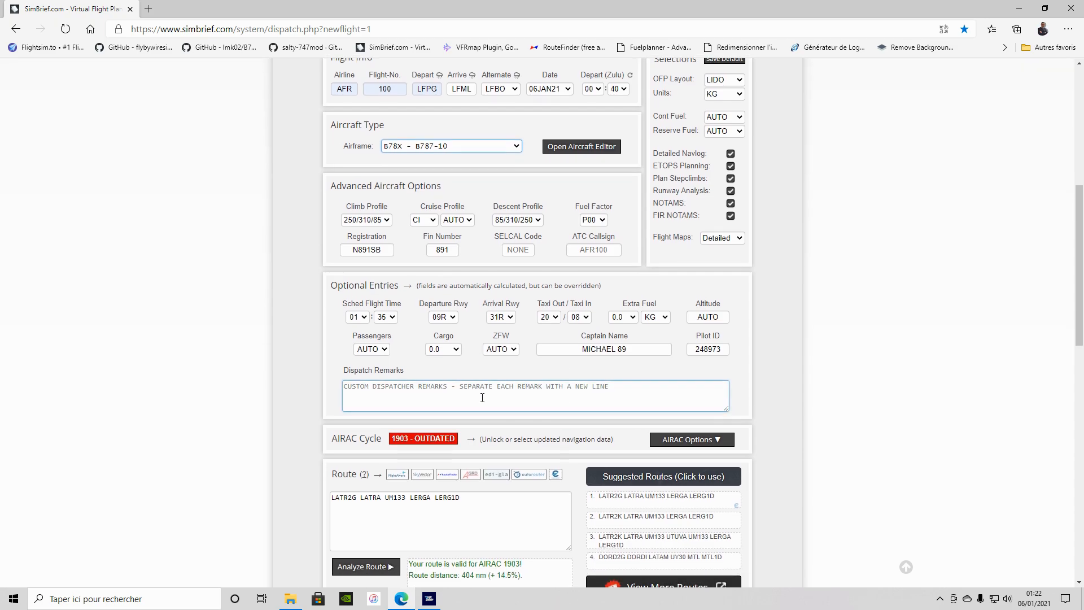
scroll(479, 395, up, 1)
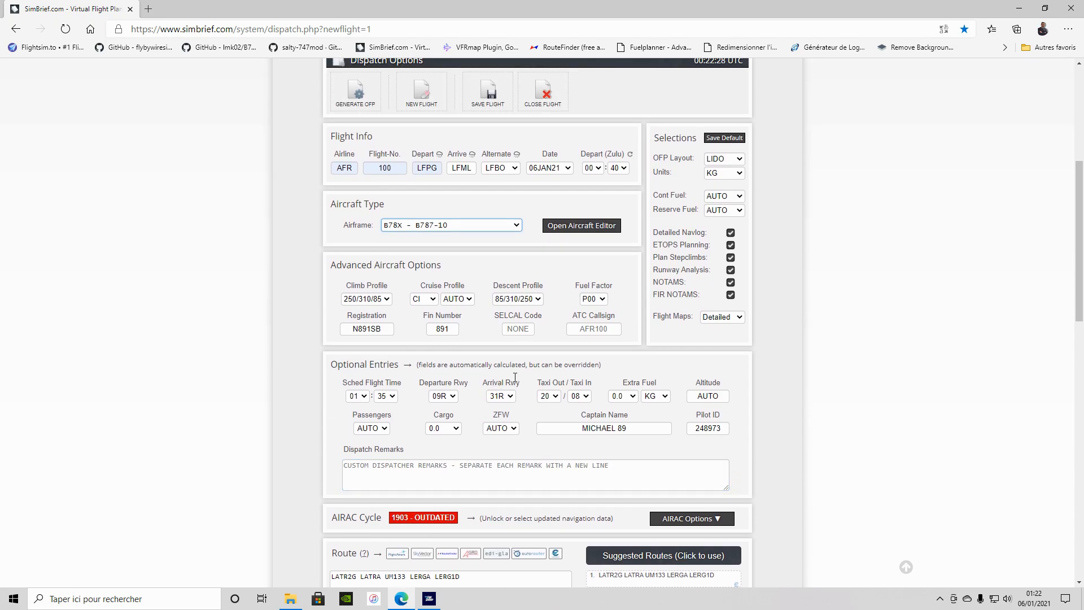
scroll(497, 347, down, 1)
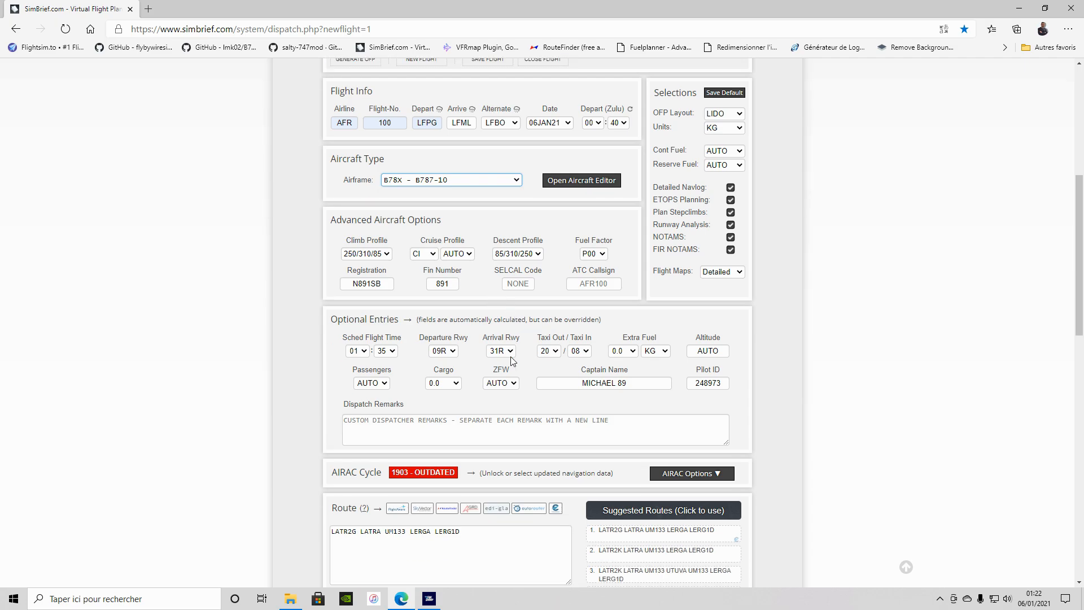
scroll(505, 355, up, 1)
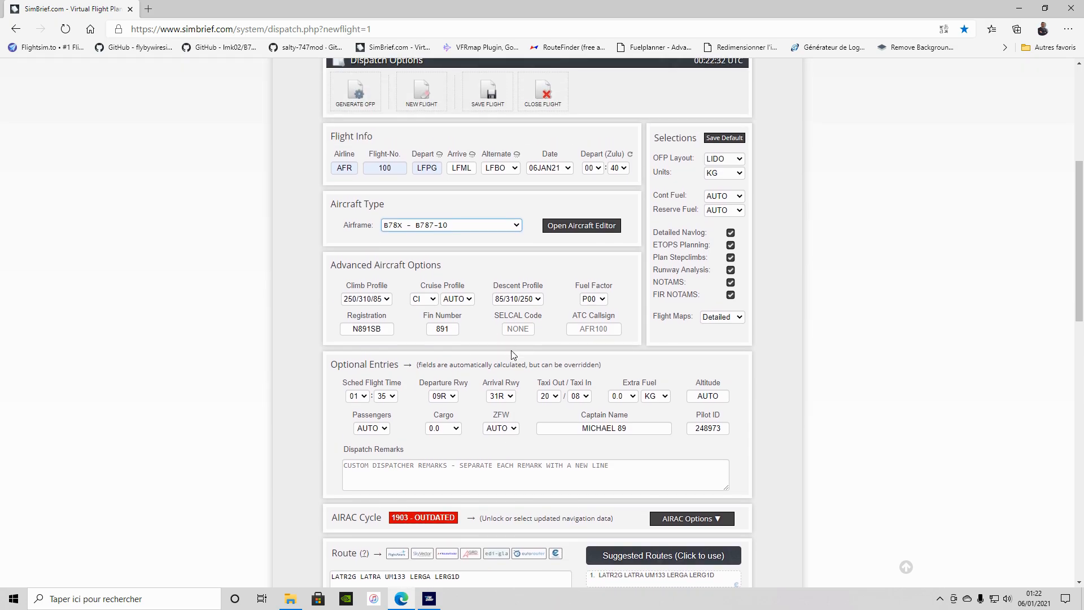
click(470, 301)
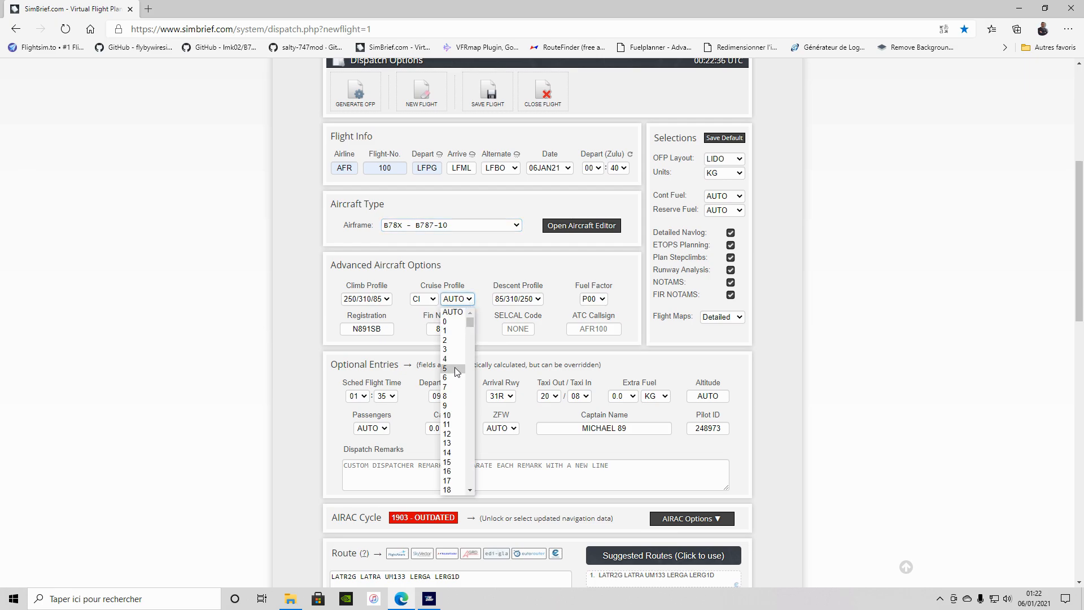
scroll(458, 371, down, 6)
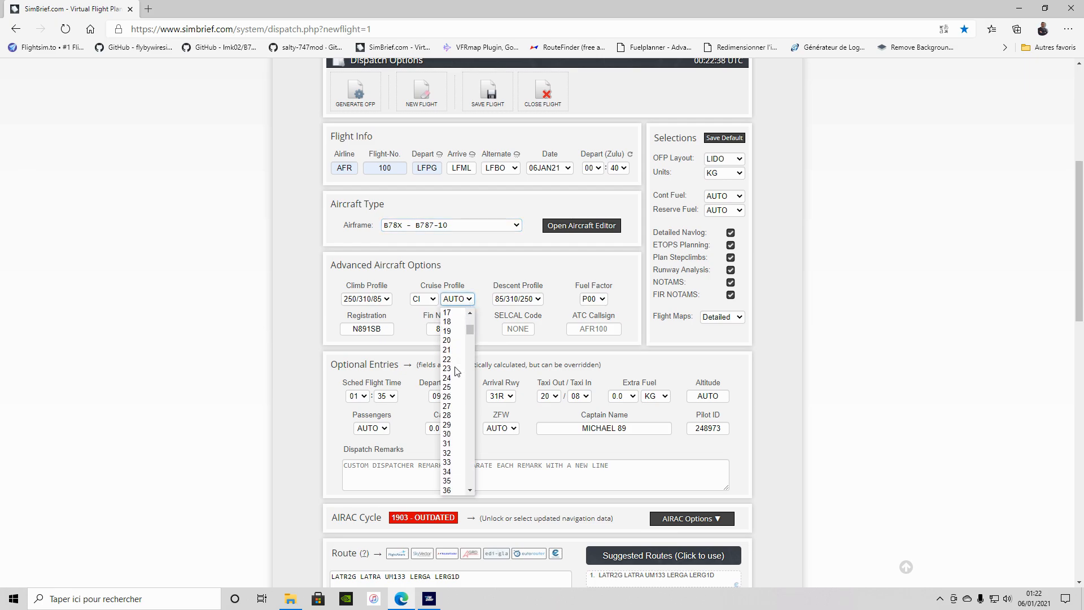
click(449, 433)
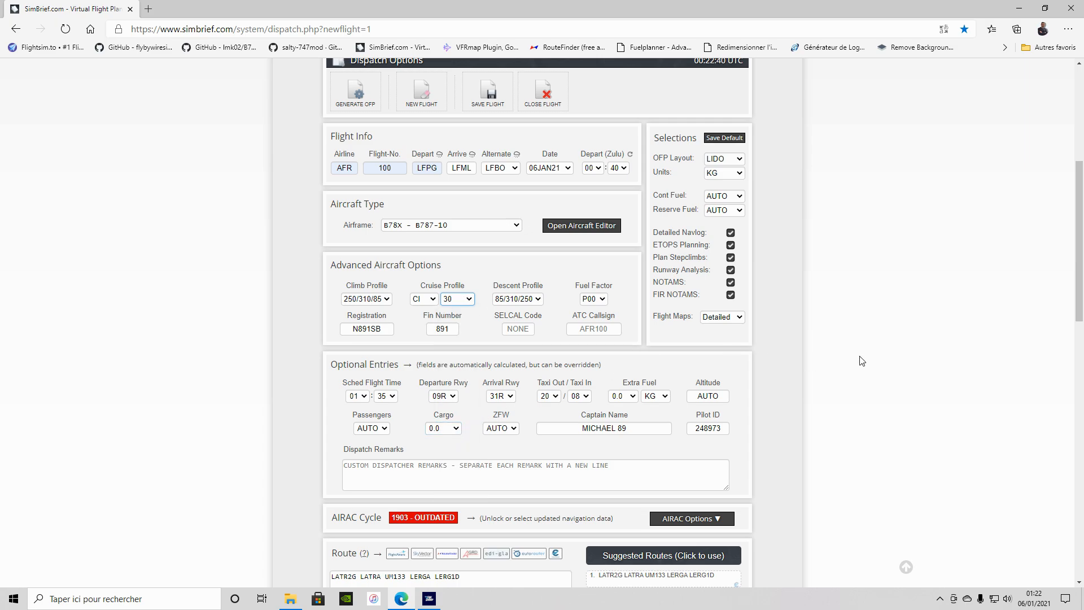
Set the departure runway to 26R and the arrival runway to 13L, accepting automatic selection of new SIDs/STARs for both
click(456, 399)
click(451, 455)
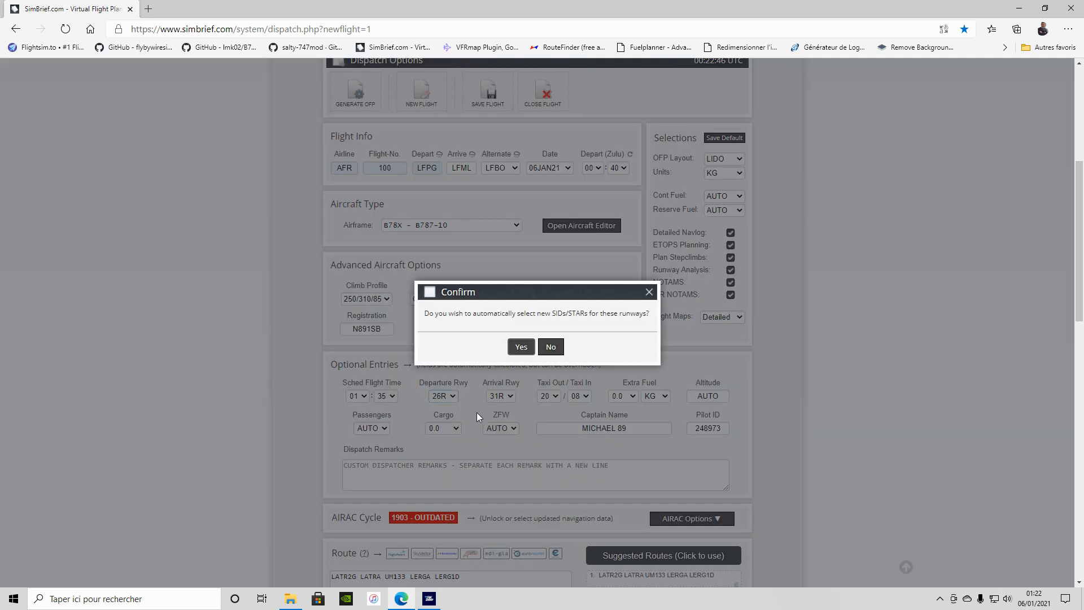
click(522, 349)
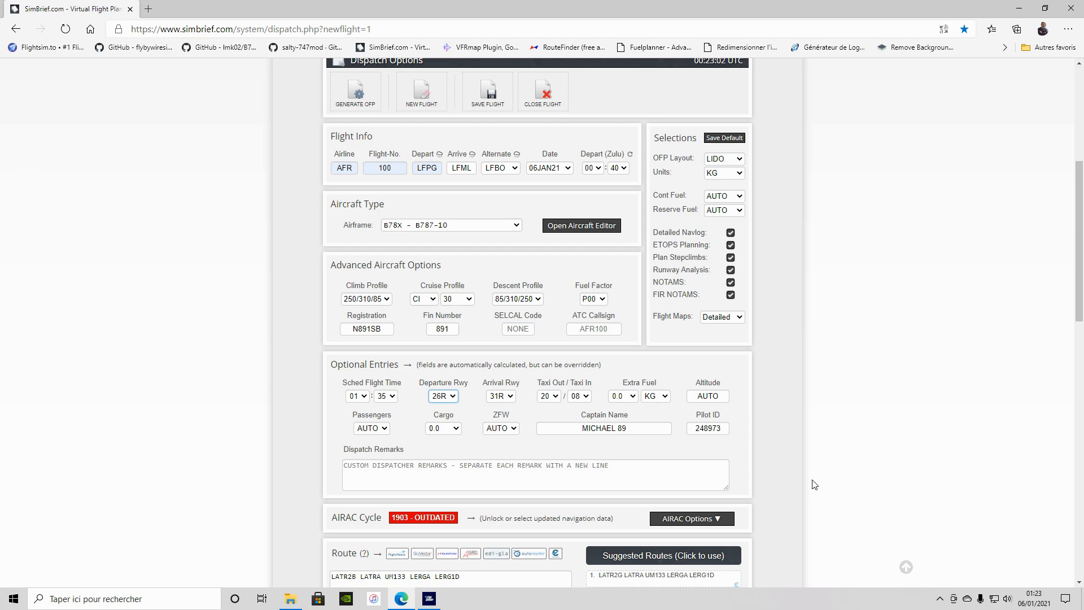
click(510, 397)
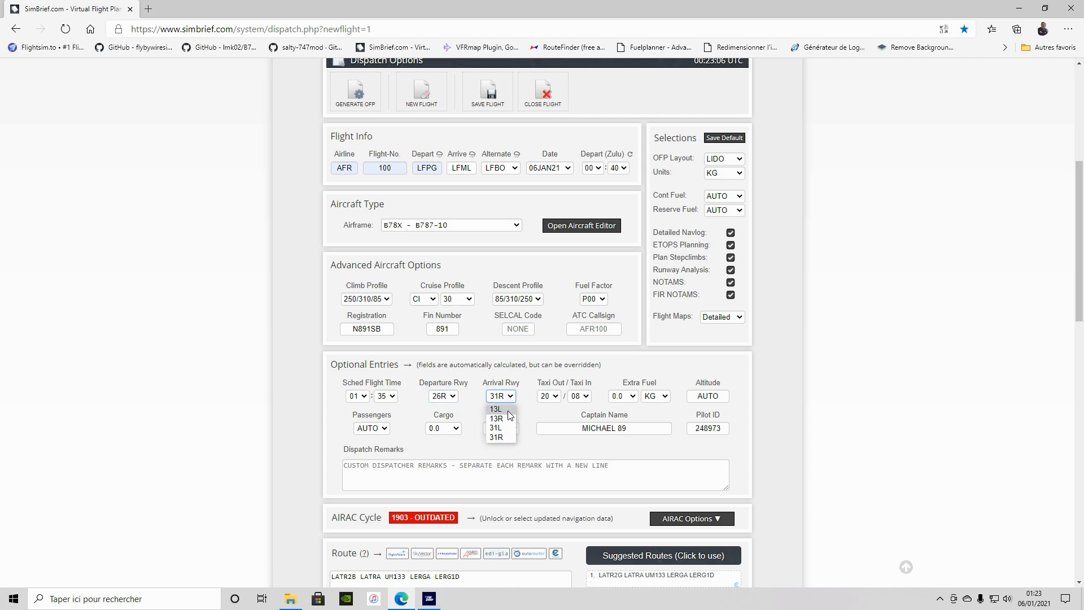
click(507, 411)
click(518, 347)
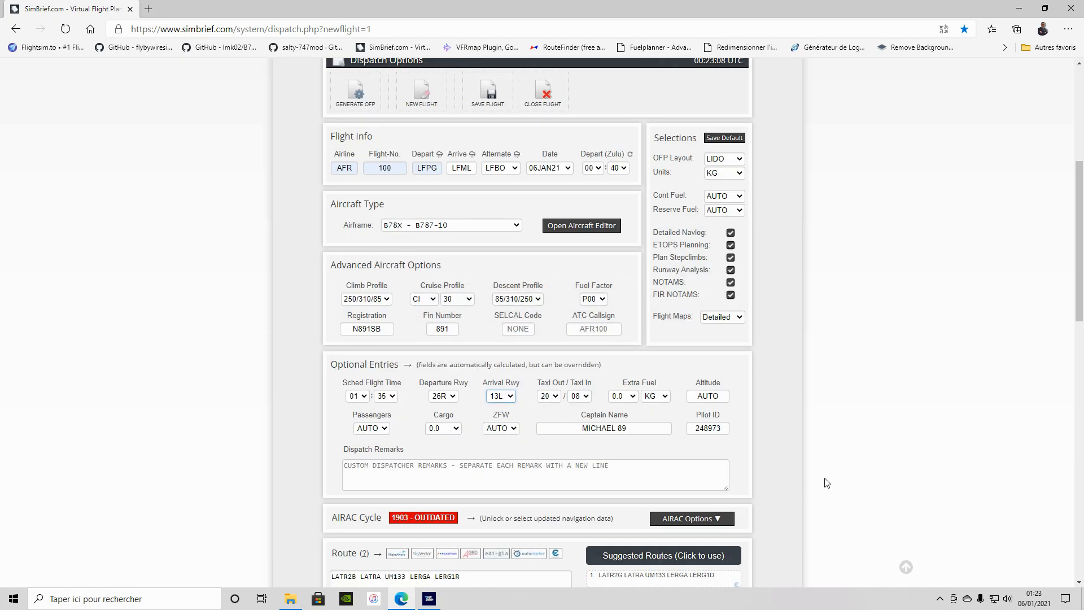
Review the completed flight entries, the planned route and the suggested routes for the flight
scroll(826, 482, down, 3)
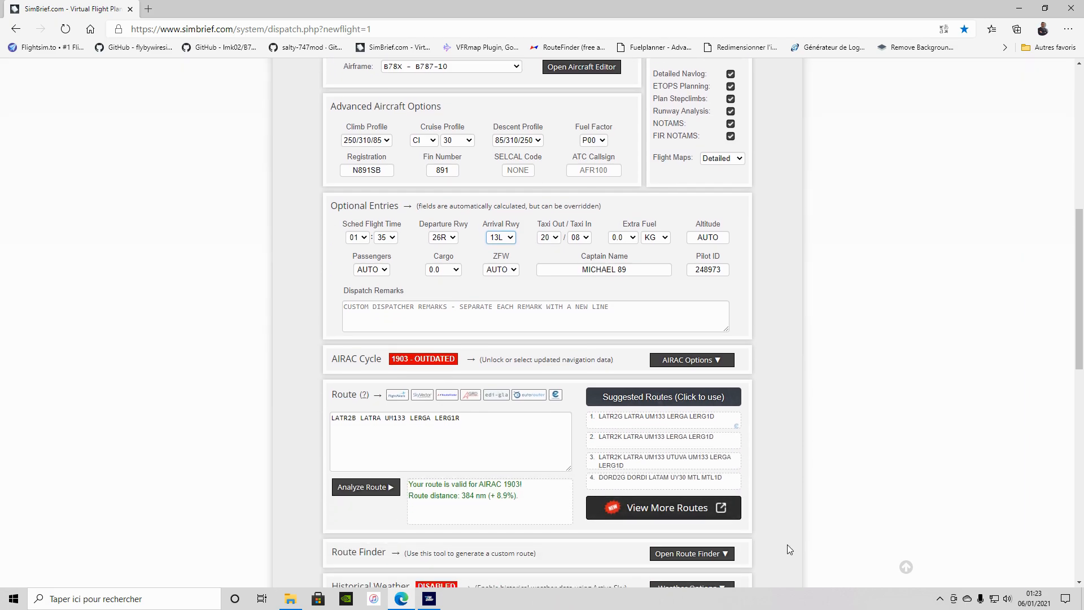
scroll(788, 545, up, 1)
scroll(787, 545, down, 1)
scroll(787, 544, down, 2)
scroll(787, 545, up, 3)
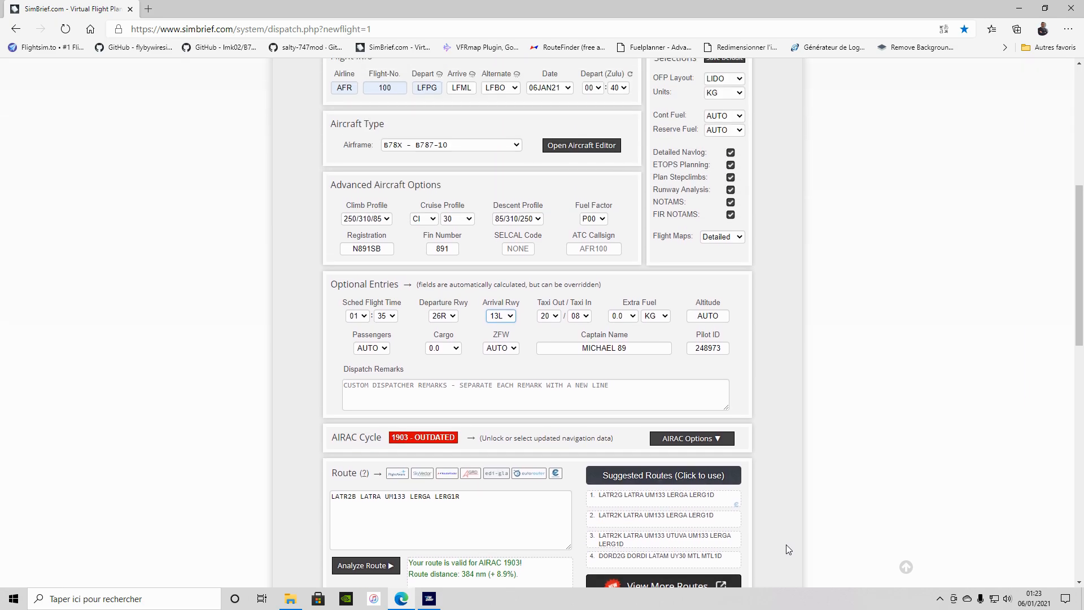
scroll(786, 544, up, 3)
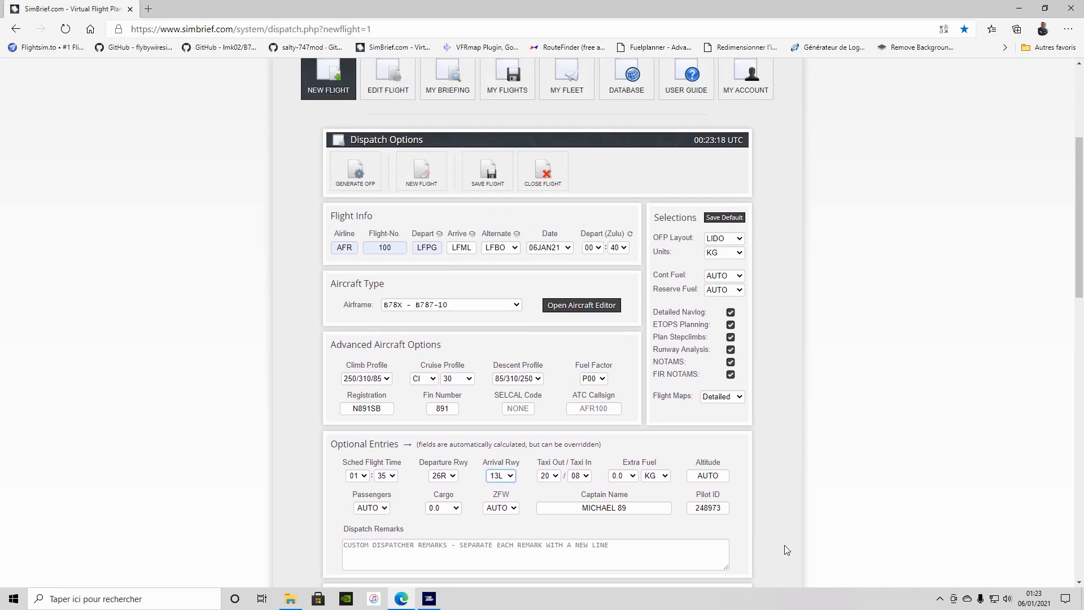
scroll(811, 478, down, 2)
scroll(810, 479, down, 4)
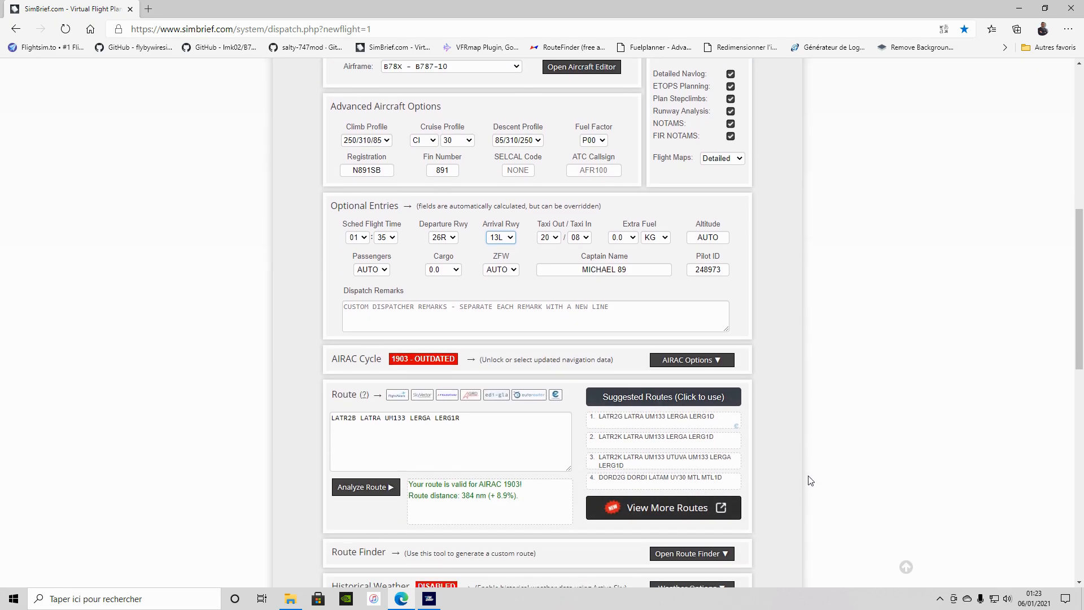
Generate the operational flight plan from the completed dispatch entries, accepting that previously generated flight plans are overwritten
drag(482, 270, 331, 259)
click(847, 359)
scroll(569, 438, up, 3)
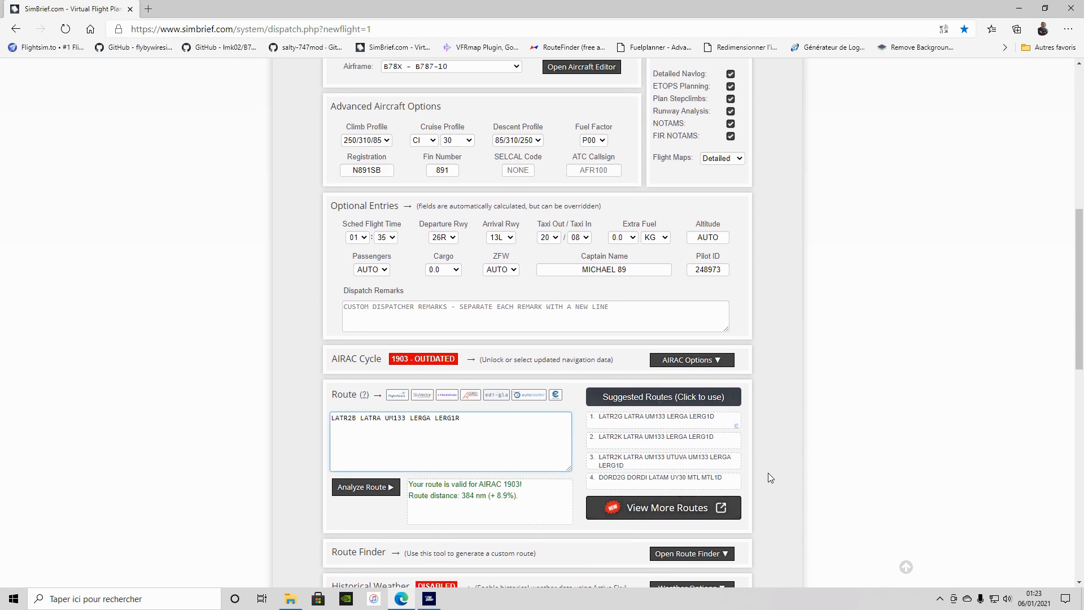
scroll(664, 481, up, 3)
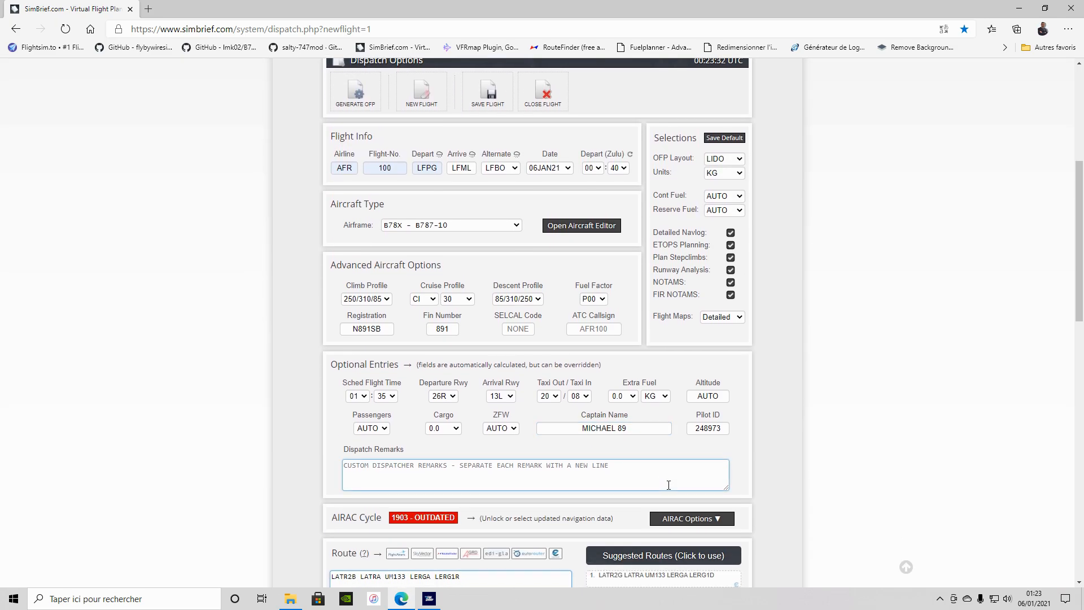
scroll(671, 485, up, 1)
scroll(670, 485, down, 5)
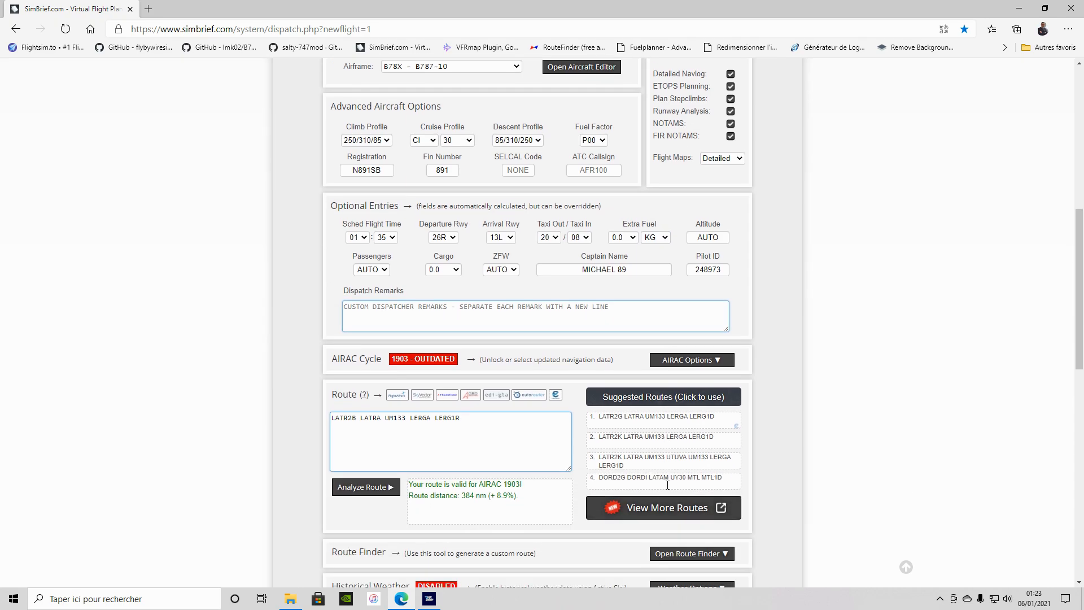
scroll(668, 485, up, 2)
scroll(667, 486, up, 3)
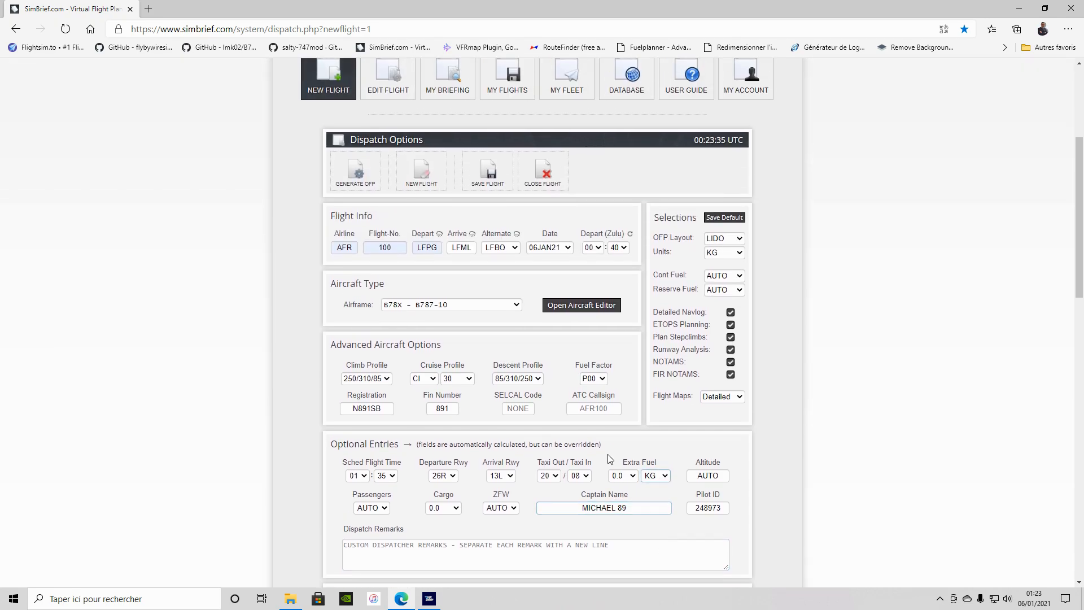
click(357, 179)
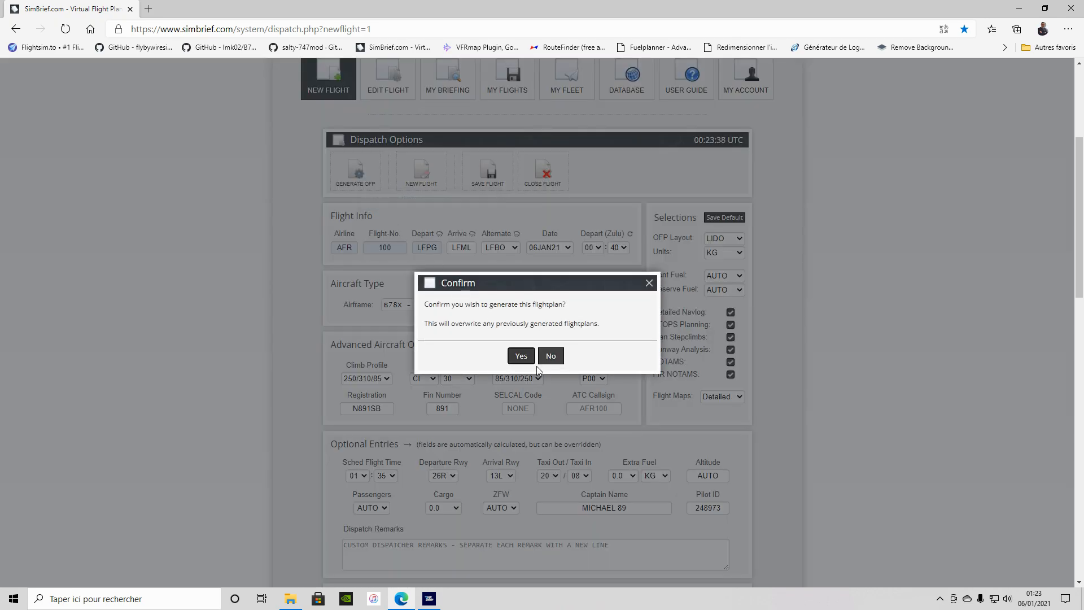
click(521, 356)
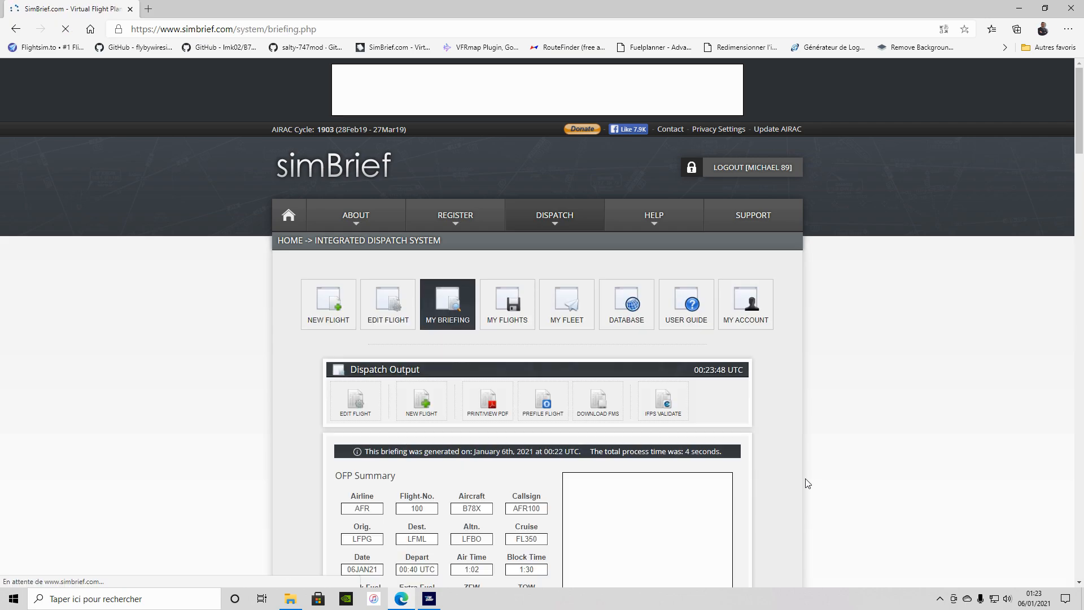
Review the generated briefing: the OFP summary with cruise level and block fuel, the route map and the paperwork preview
scroll(807, 484, down, 2)
scroll(806, 482, down, 4)
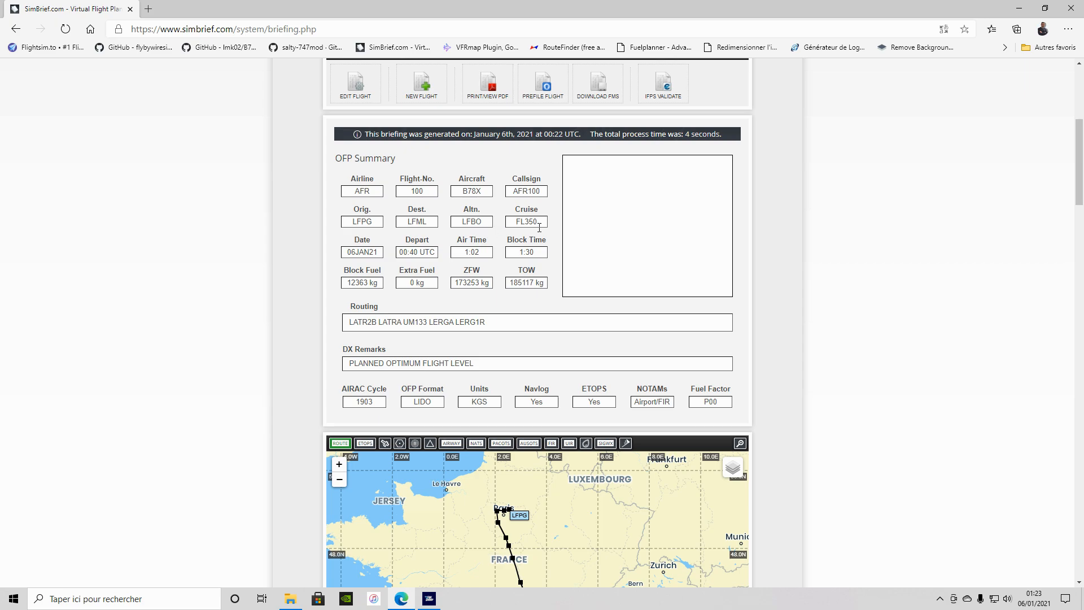
click(540, 305)
drag(377, 284, 347, 284)
click(412, 302)
scroll(556, 411, down, 2)
scroll(558, 413, up, 1)
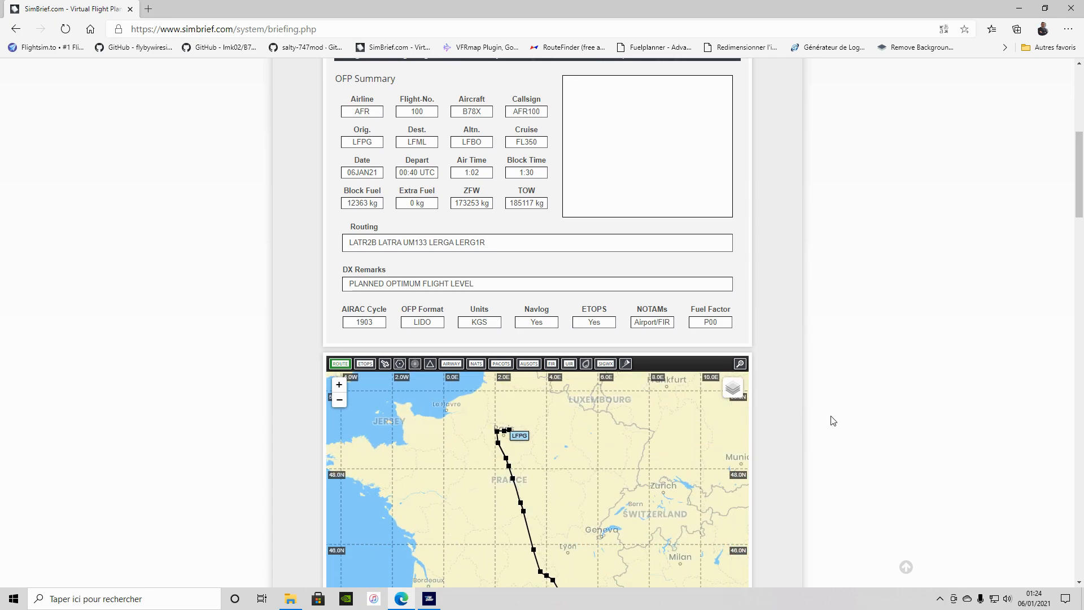
scroll(833, 420, down, 7)
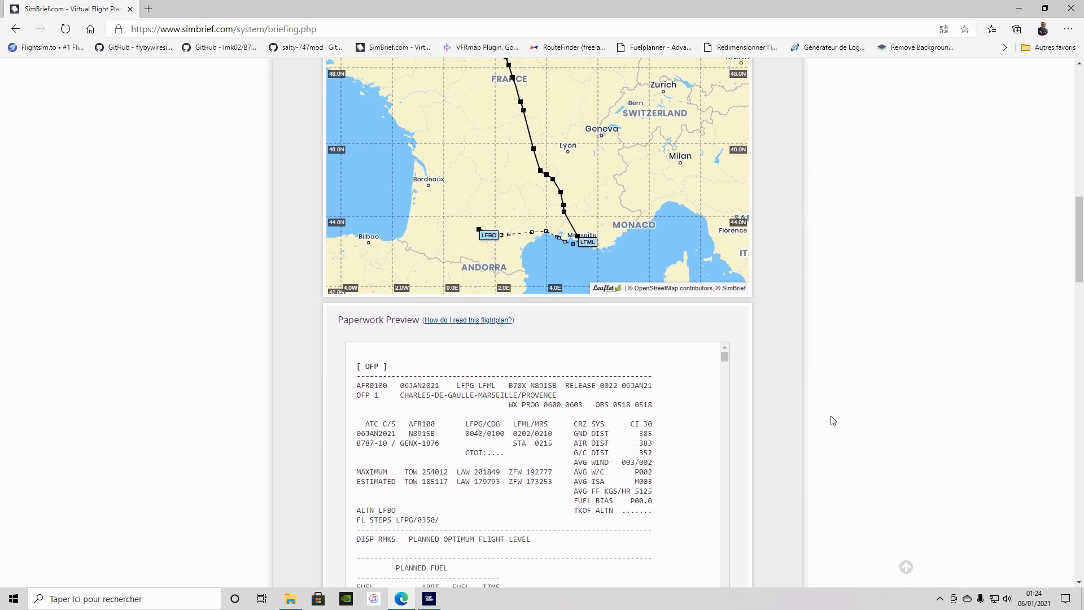
scroll(832, 421, down, 9)
scroll(833, 421, up, 10)
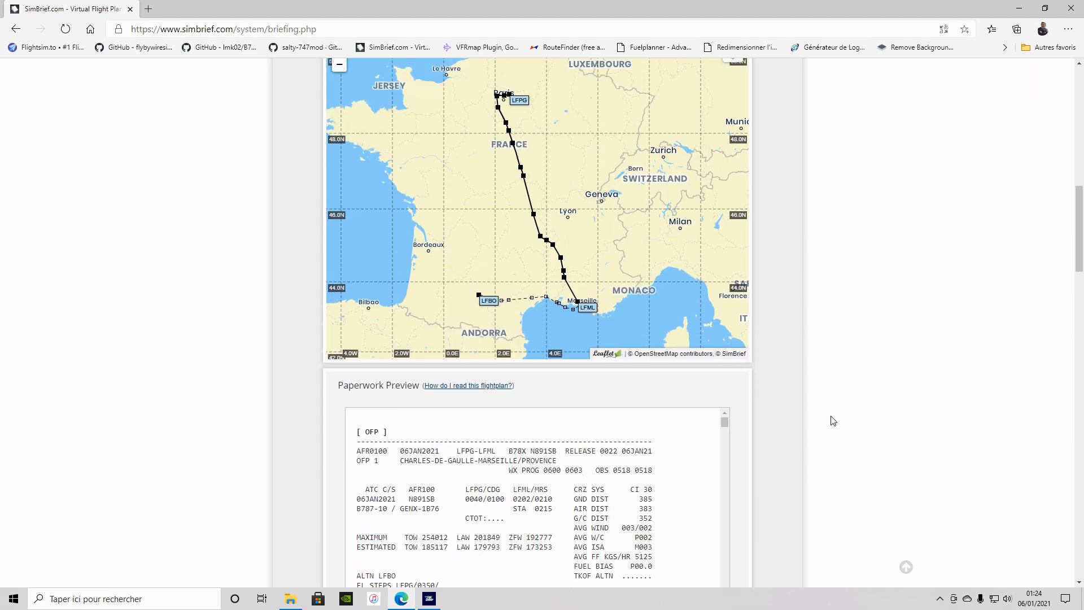
Download the FS2020 version of the flight plan, LFPGLFML_MFS_06Jan21.pln
scroll(833, 420, down, 17)
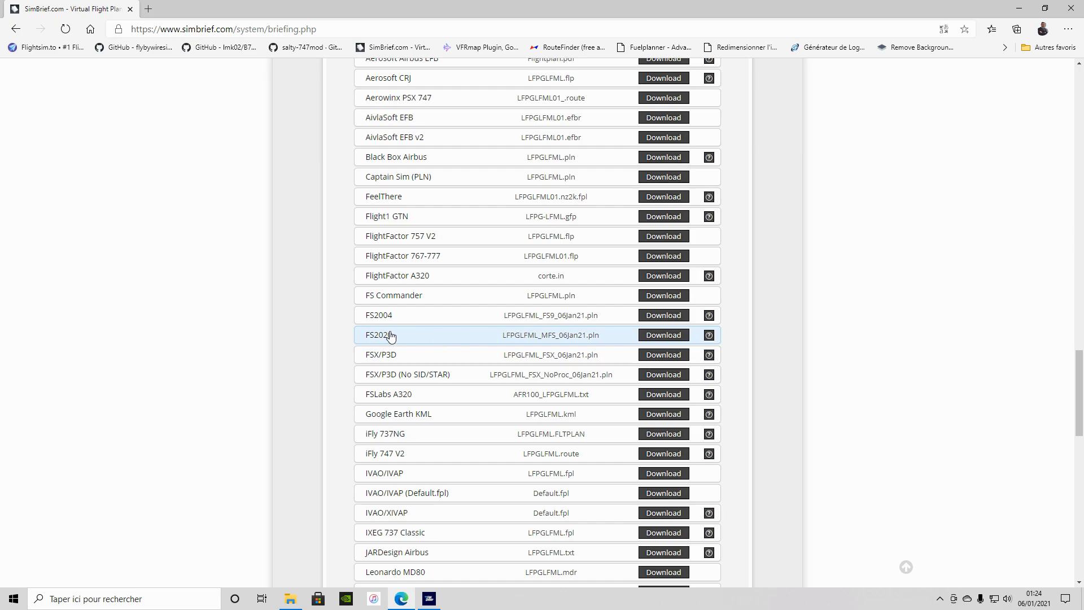
click(666, 337)
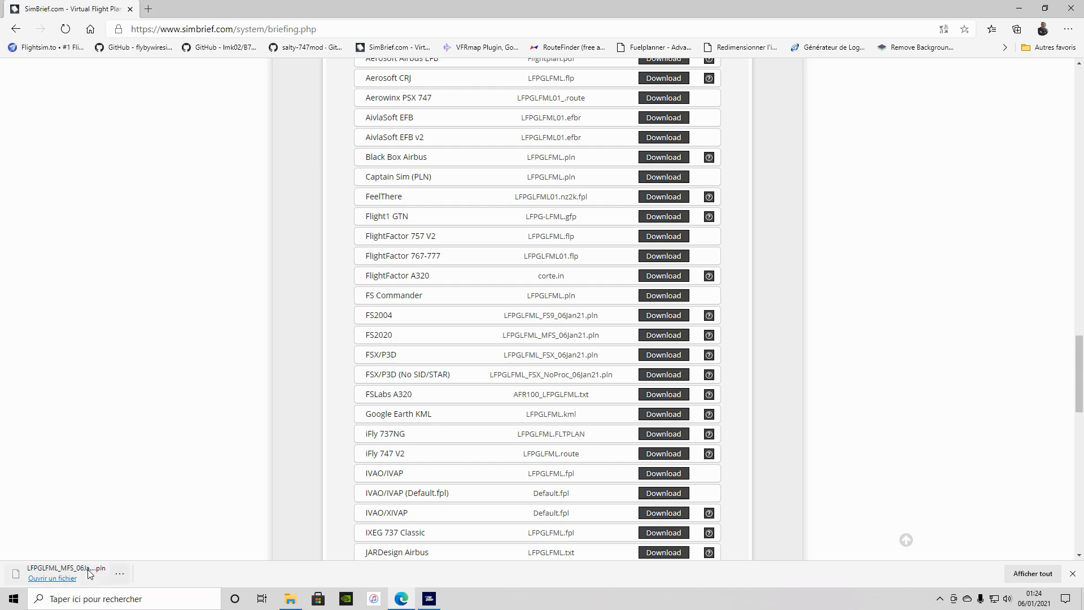
mouse_move(290, 602)
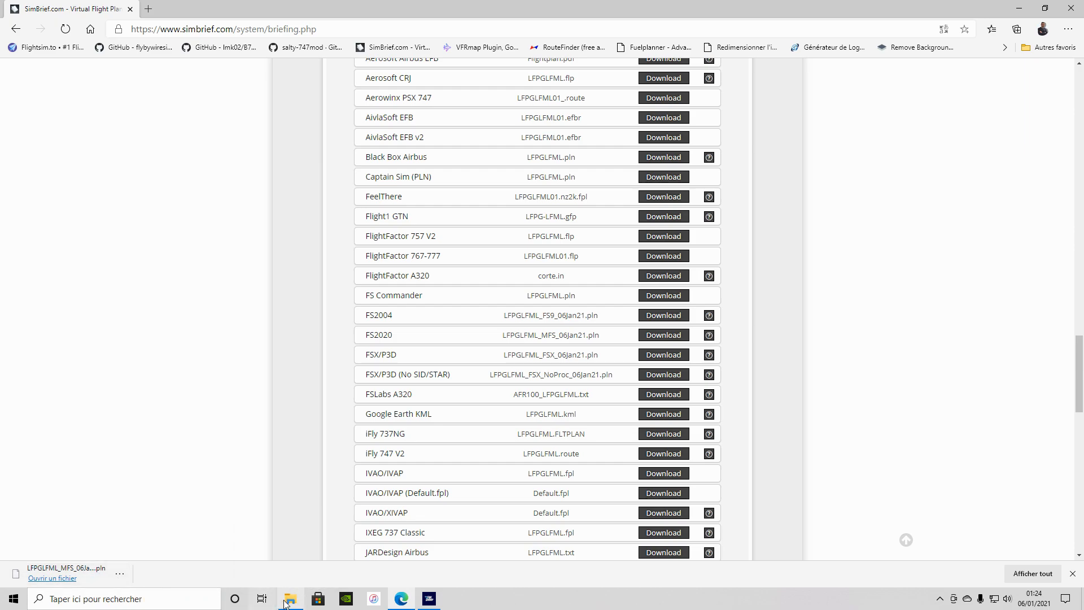
scroll(146, 540, down, 1)
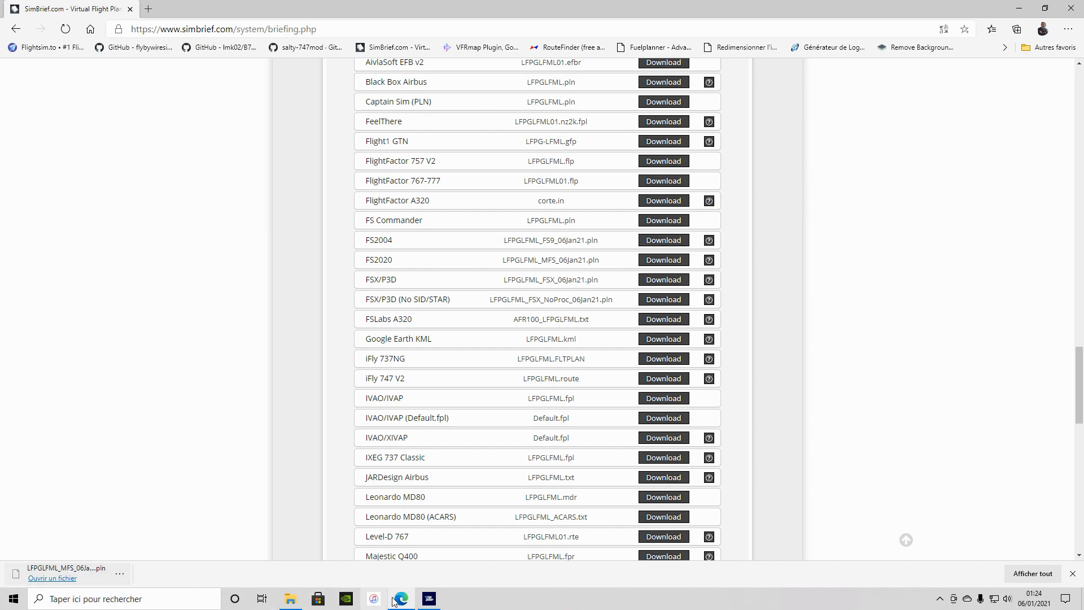
Switch to Microsoft Flight Simulator and load the flight plan LFPGLFML_MFS_06Jan21 from the Téléchargements folder into the world map
click(429, 598)
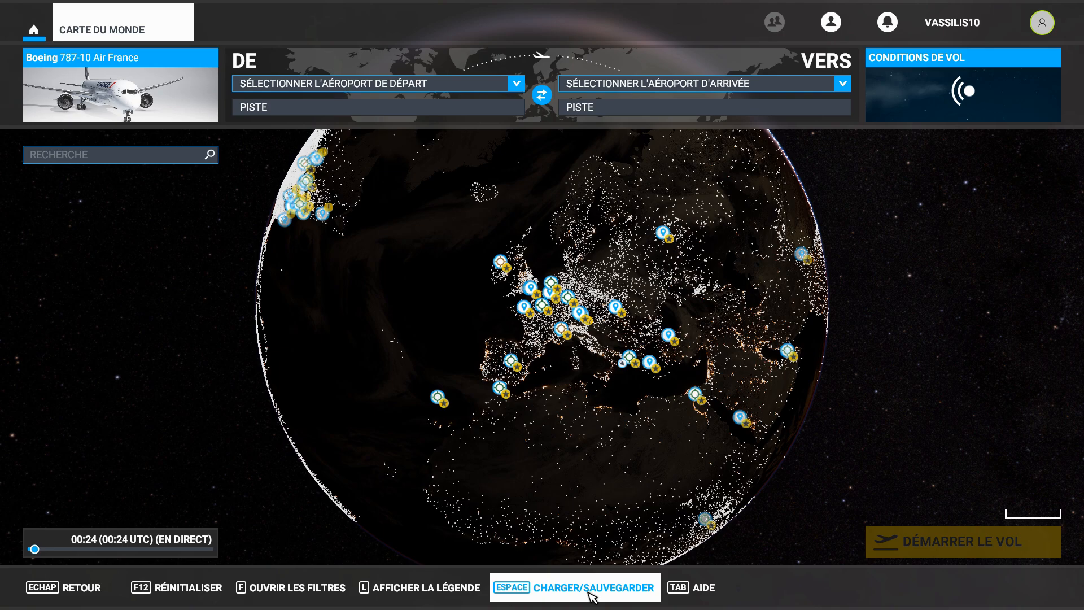
click(558, 598)
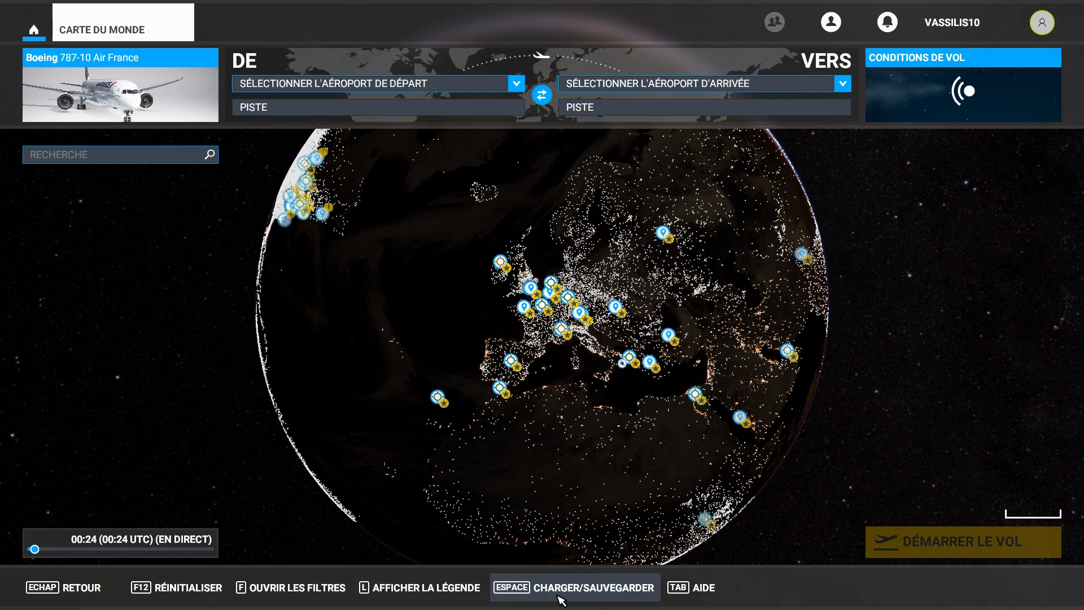
click(417, 382)
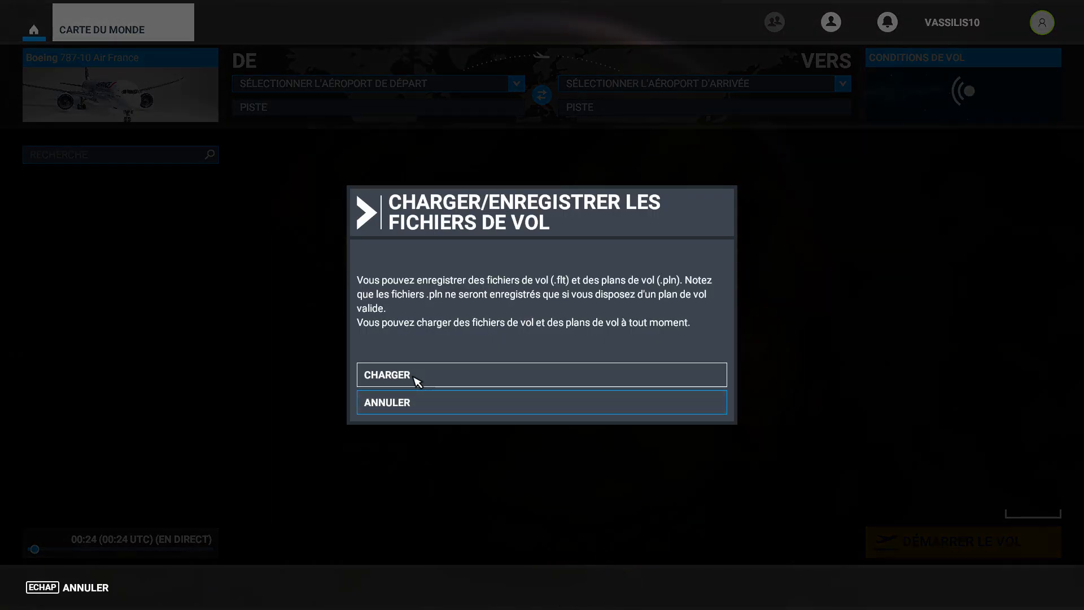
click(74, 101)
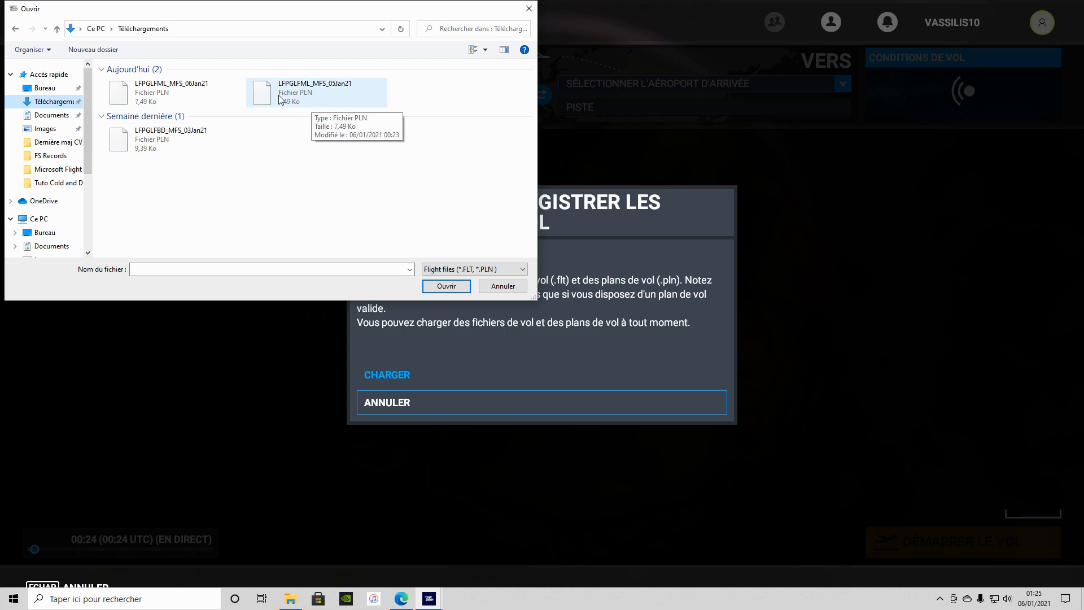
double_click(172, 97)
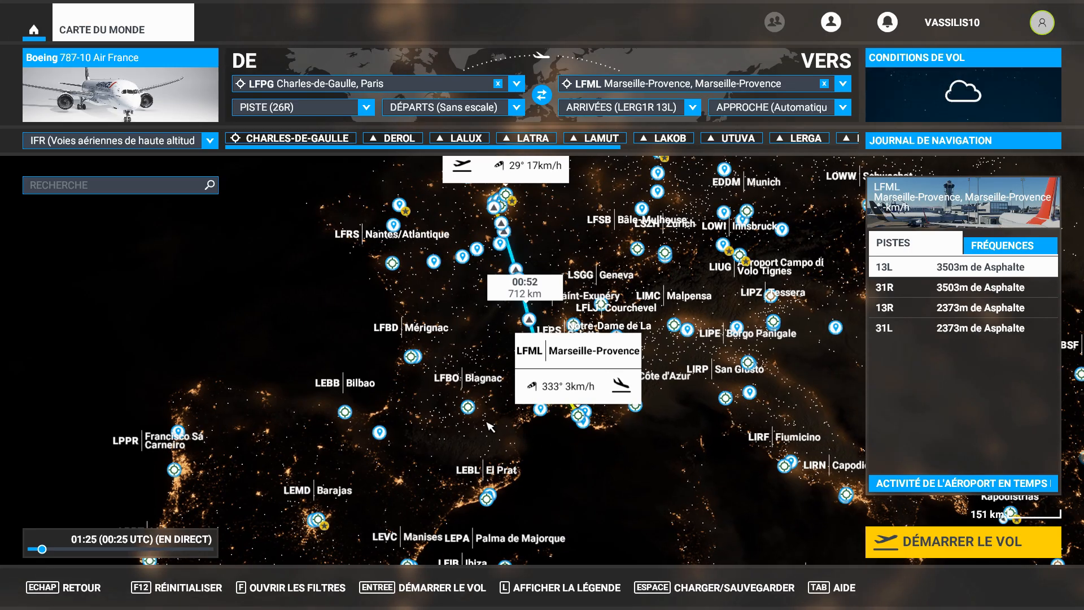
Examine the loaded route on the world map, from Charles-de-Gaulle along its waypoints towards Marseille-Provence
scroll(511, 257, up, 5)
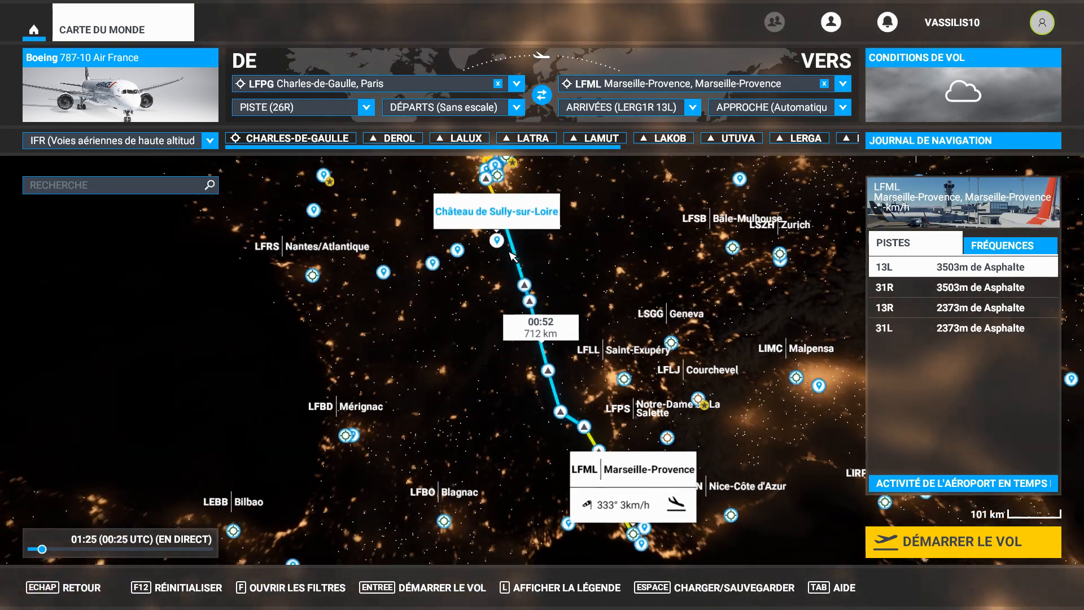
scroll(540, 315, down, 5)
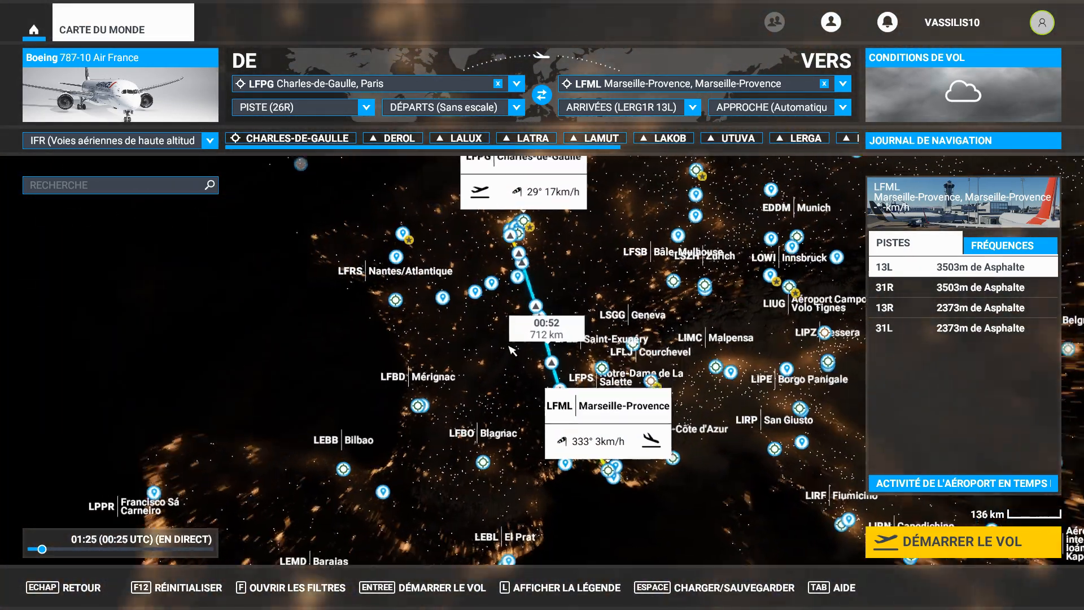
scroll(508, 295, up, 4)
drag(508, 296, 485, 442)
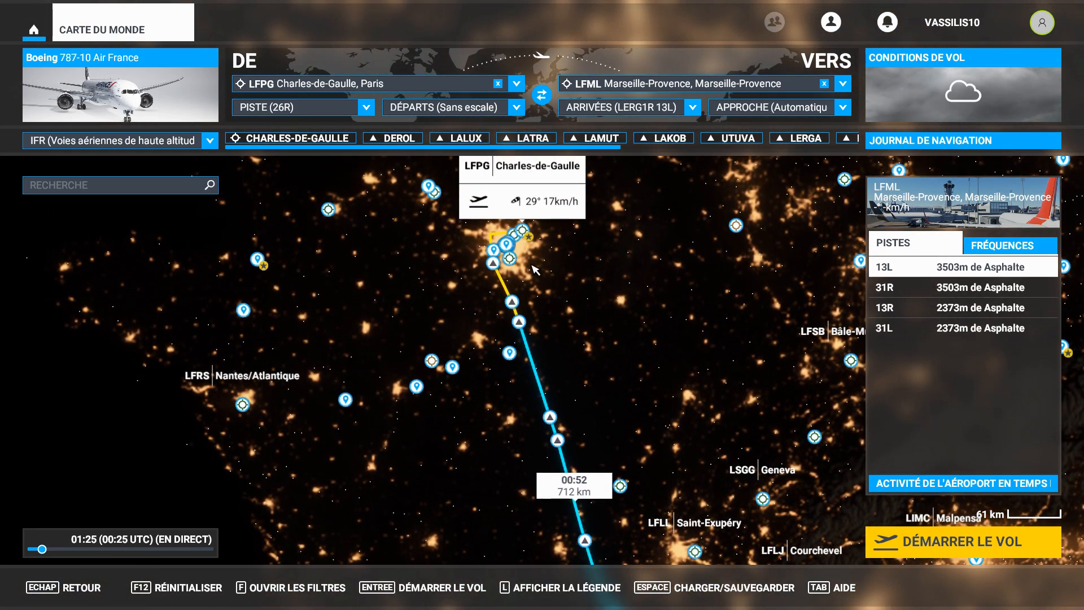
scroll(533, 271, up, 4)
scroll(534, 272, down, 3)
scroll(528, 249, up, 3)
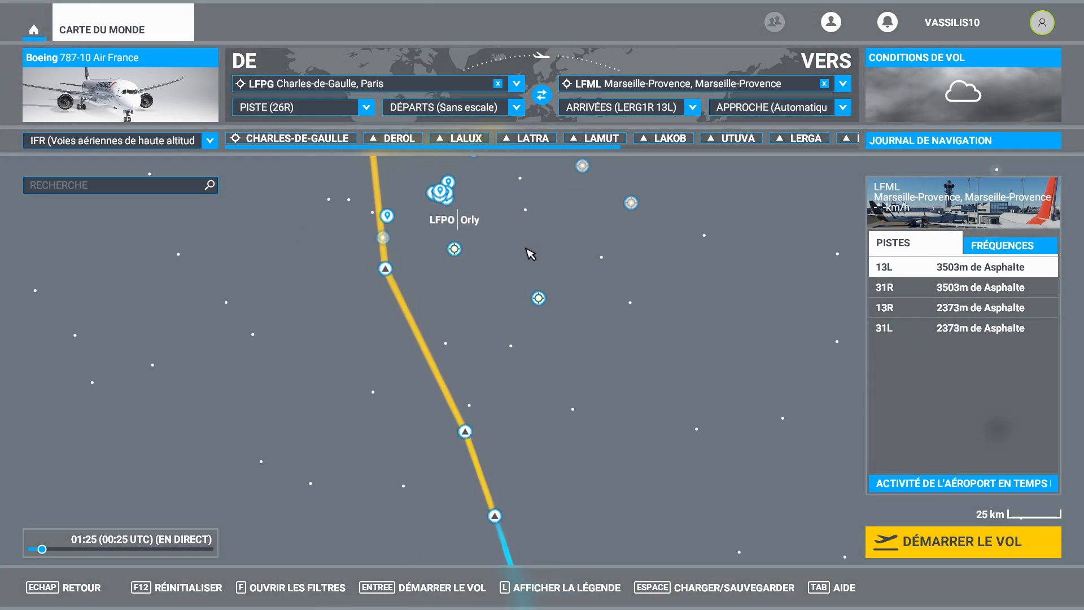
drag(481, 516, 374, 377)
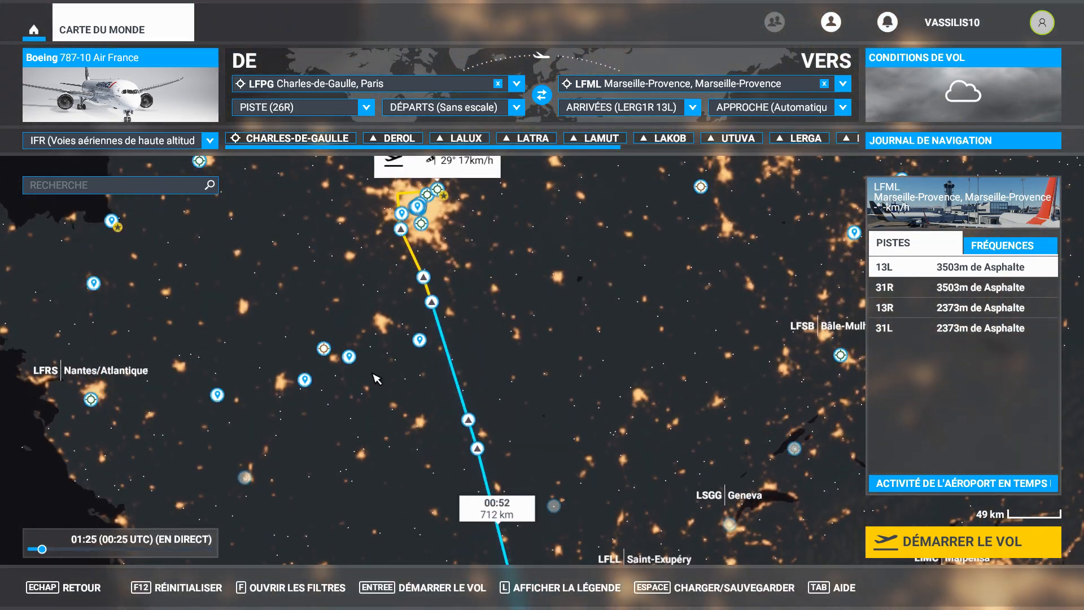
drag(398, 460, 375, 348)
drag(337, 232, 362, 411)
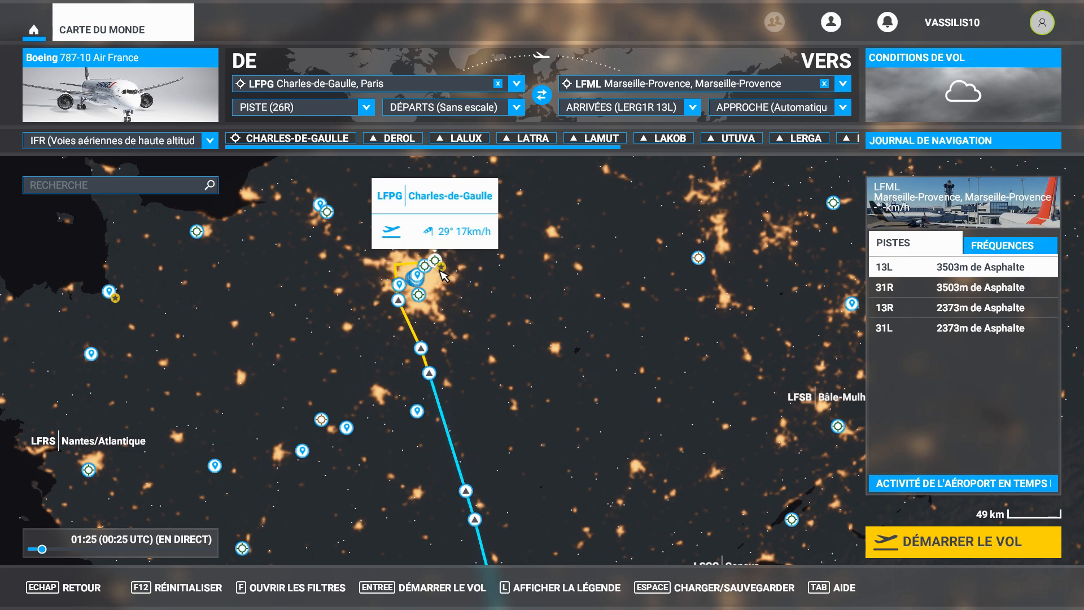
Set the parking stand Porte E 26 at Charles-de-Gaulle as the departure position in place of runway 26R
scroll(437, 270, up, 3)
drag(442, 277, 459, 382)
scroll(485, 350, up, 5)
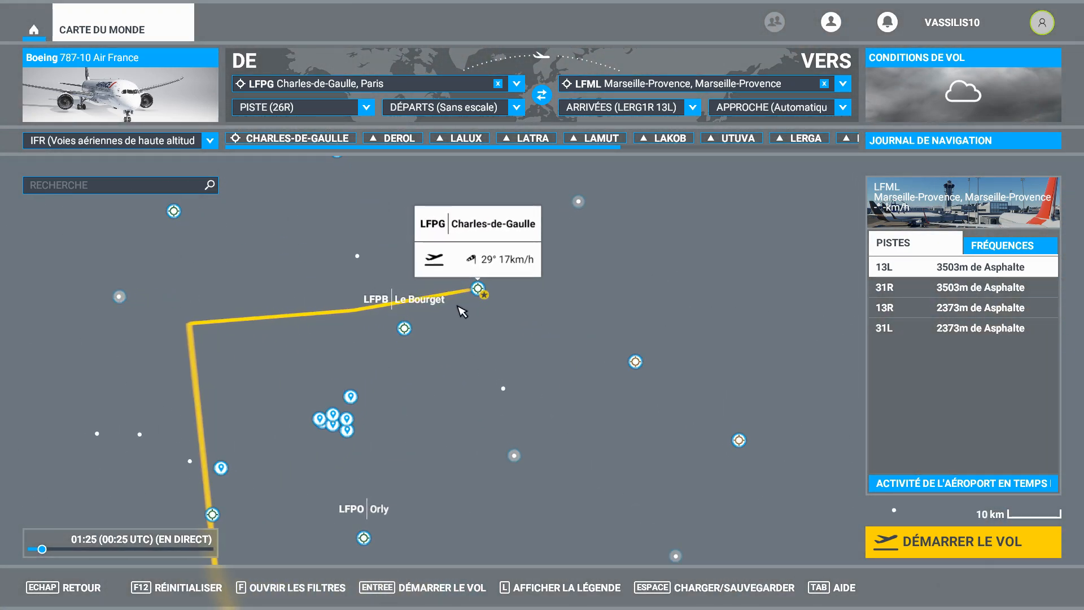
scroll(497, 362, up, 3)
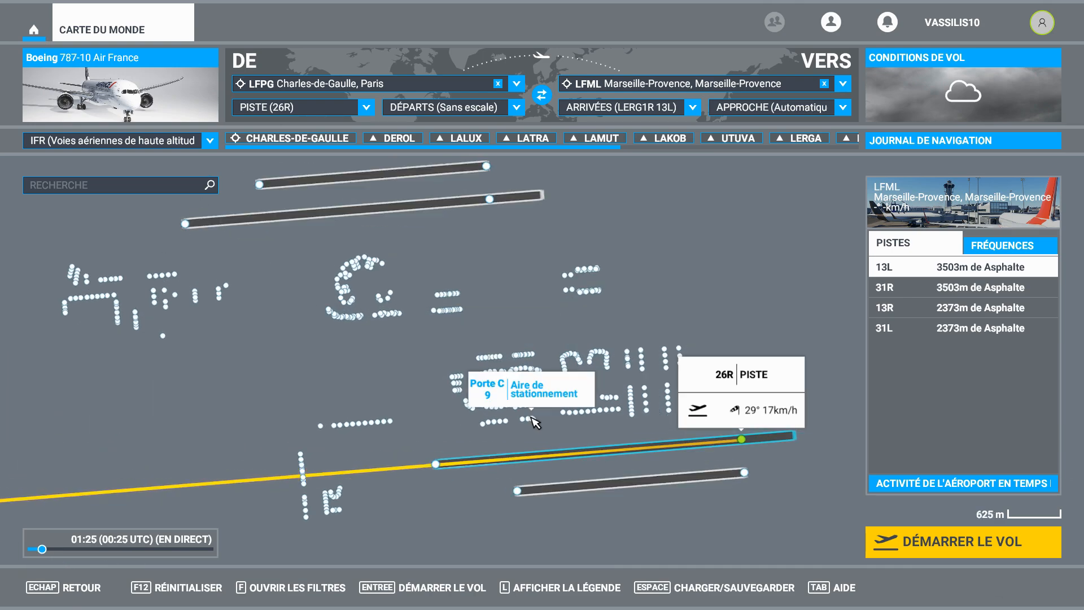
drag(481, 399, 426, 370)
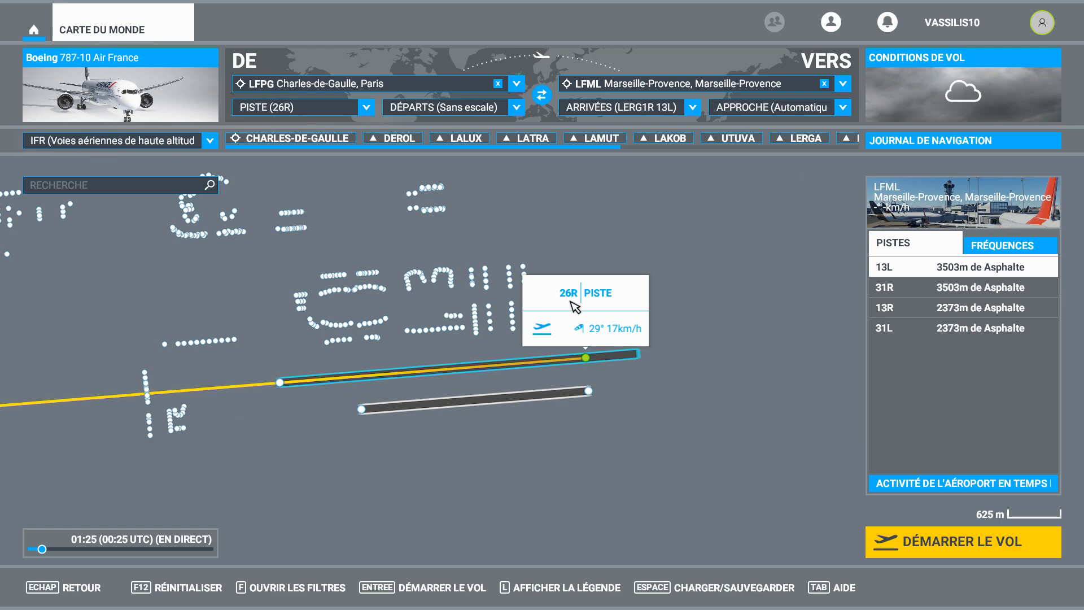
click(454, 337)
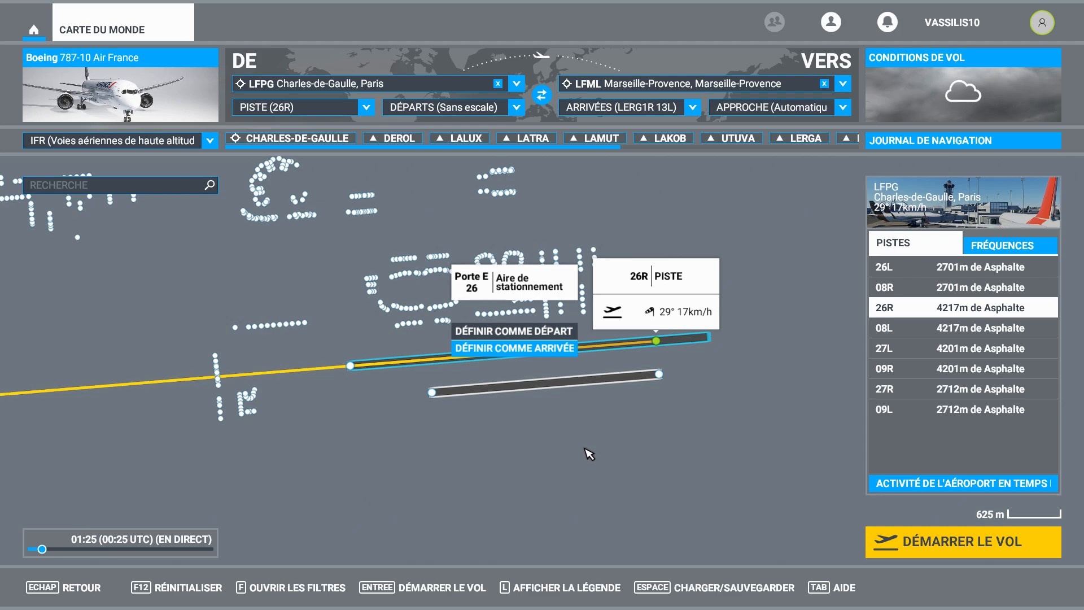
click(513, 331)
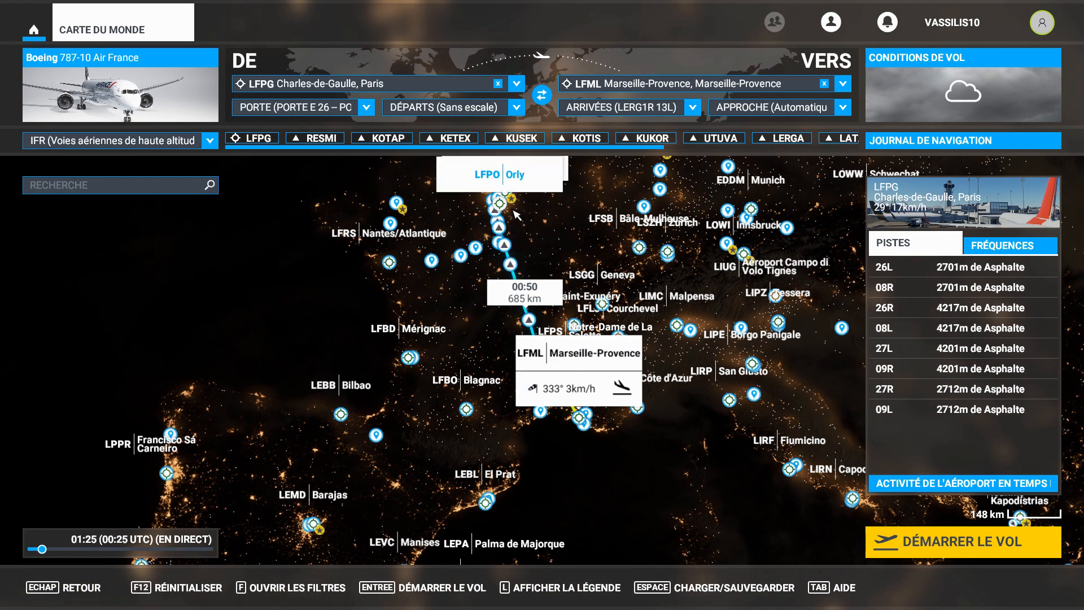
Inspect the route out of Porte E 26 and over the Charles-de-Gaulle runways on the map
scroll(510, 202, up, 5)
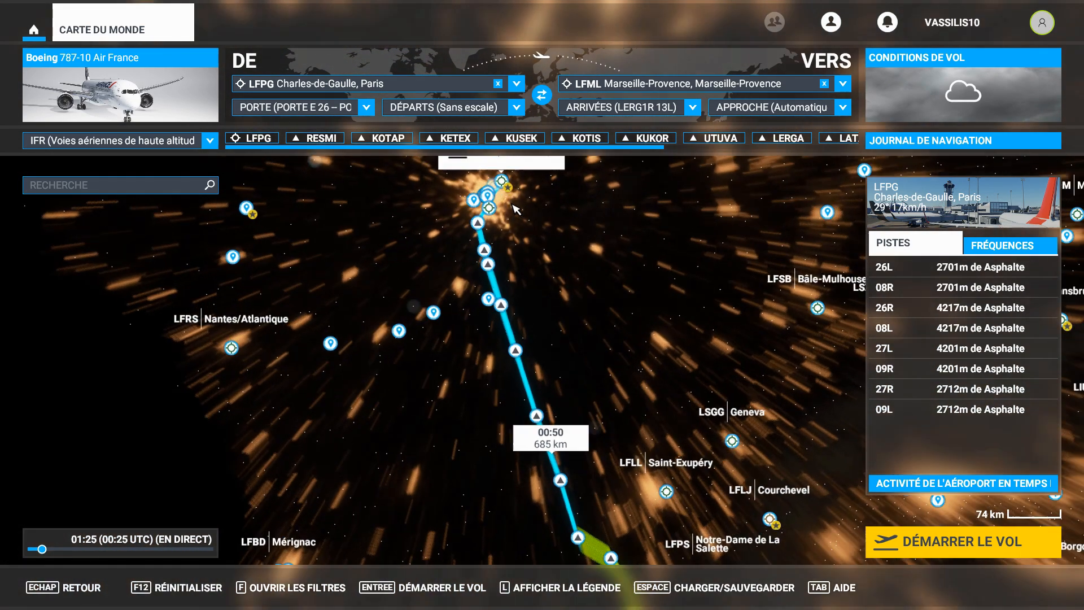
drag(519, 359, 518, 418)
scroll(505, 227, up, 4)
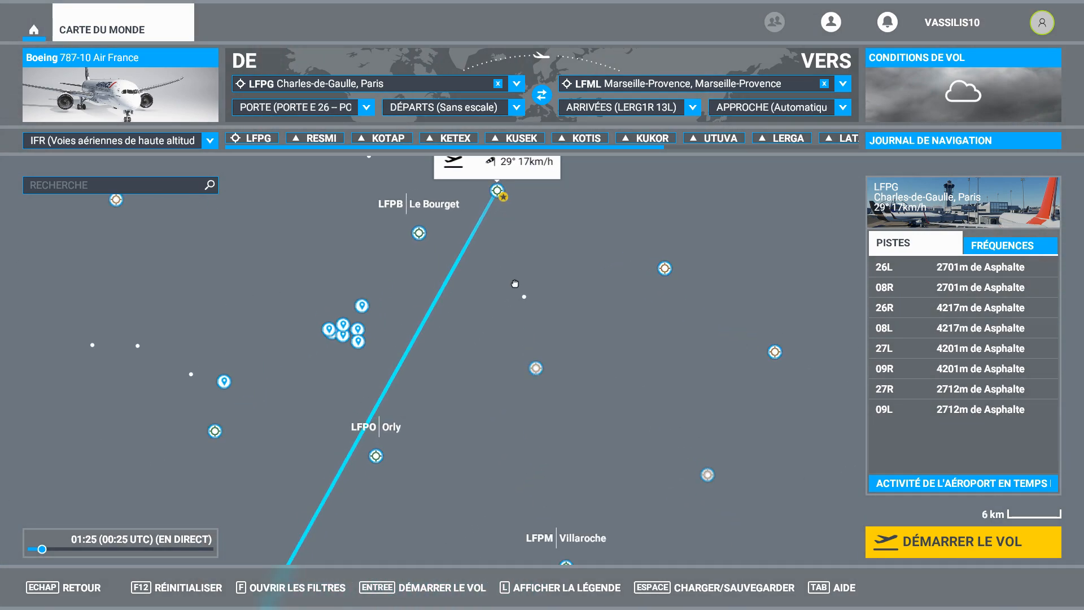
drag(509, 237, 510, 367)
scroll(511, 327, up, 4)
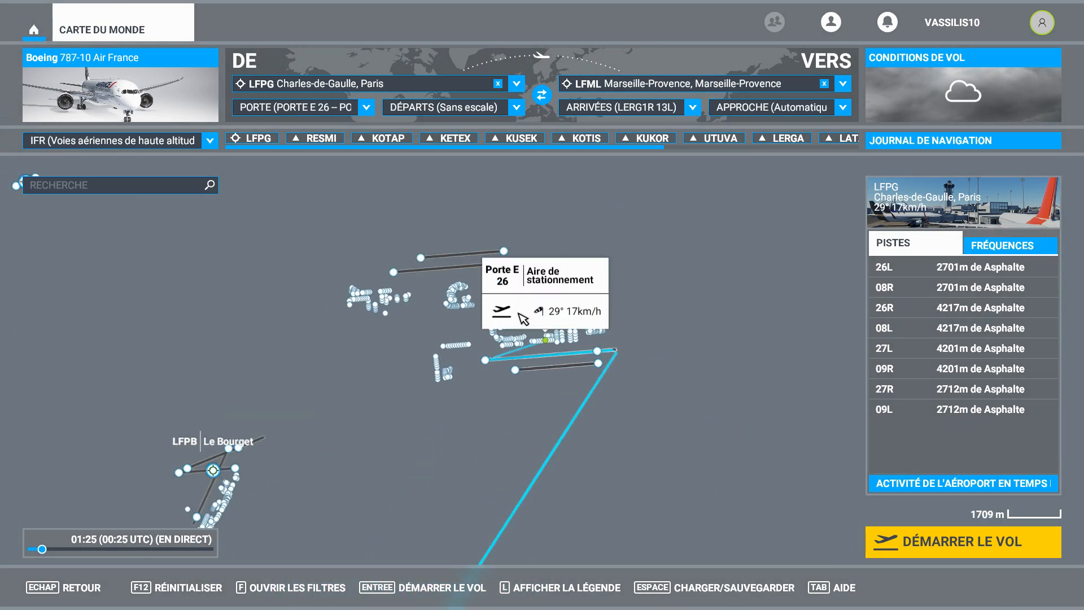
scroll(576, 405, up, 3)
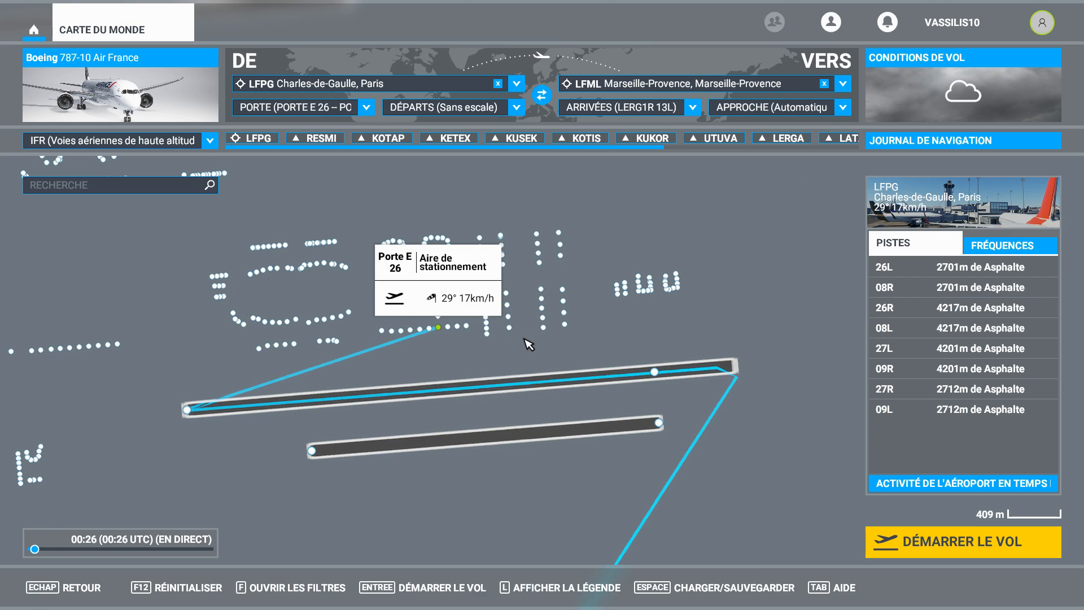
scroll(529, 345, down, 1)
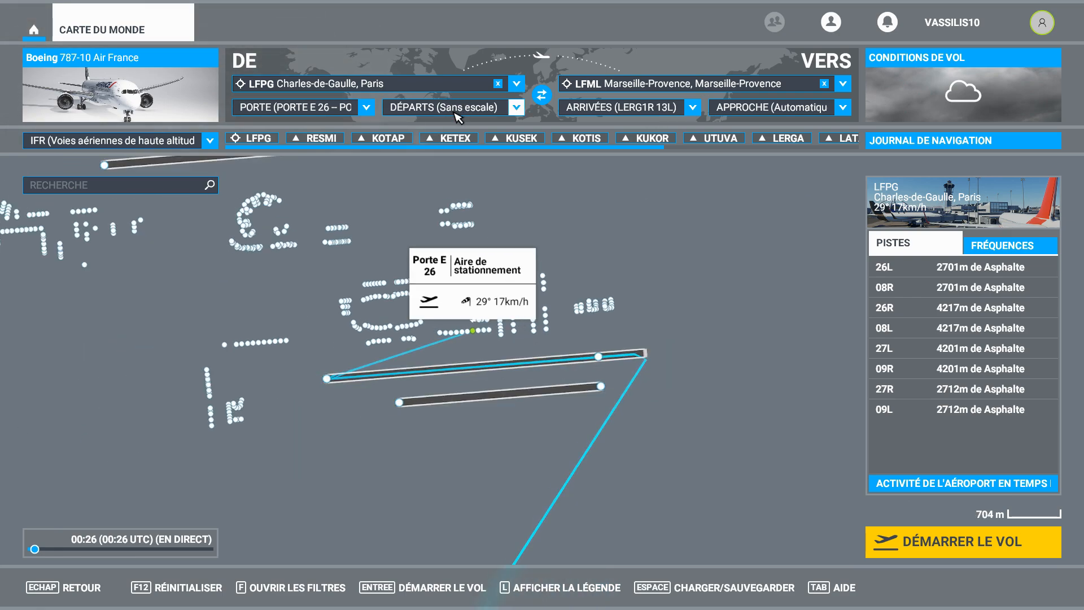
Switch to the SimBrief briefing in Microsoft Edge and check the departure procedure and first waypoint in the OFP Summary routing
key(super)
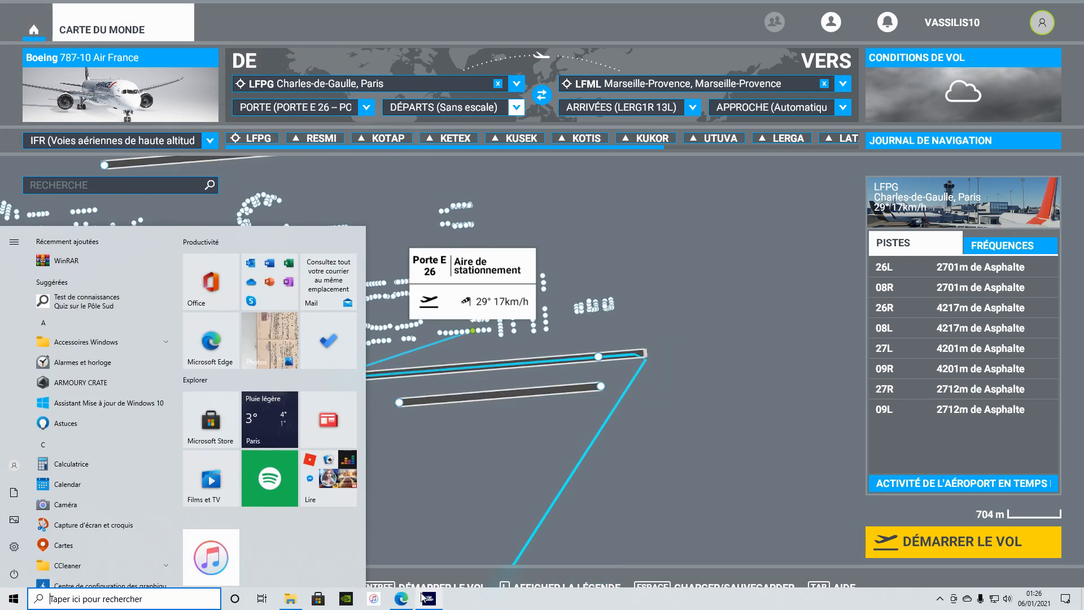
click(402, 599)
scroll(802, 407, up, 20)
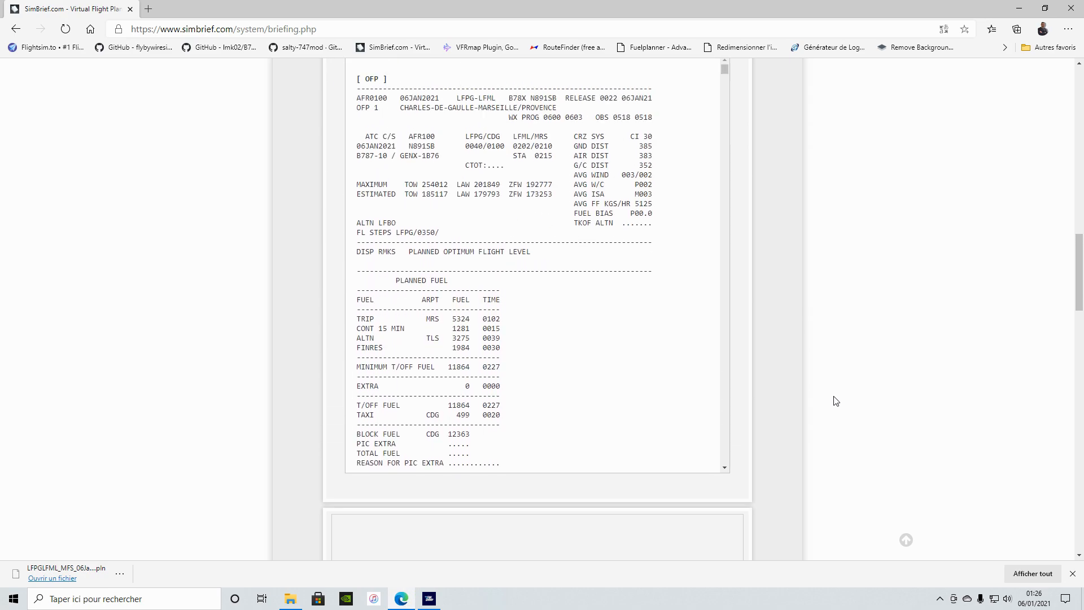
scroll(827, 410, down, 1)
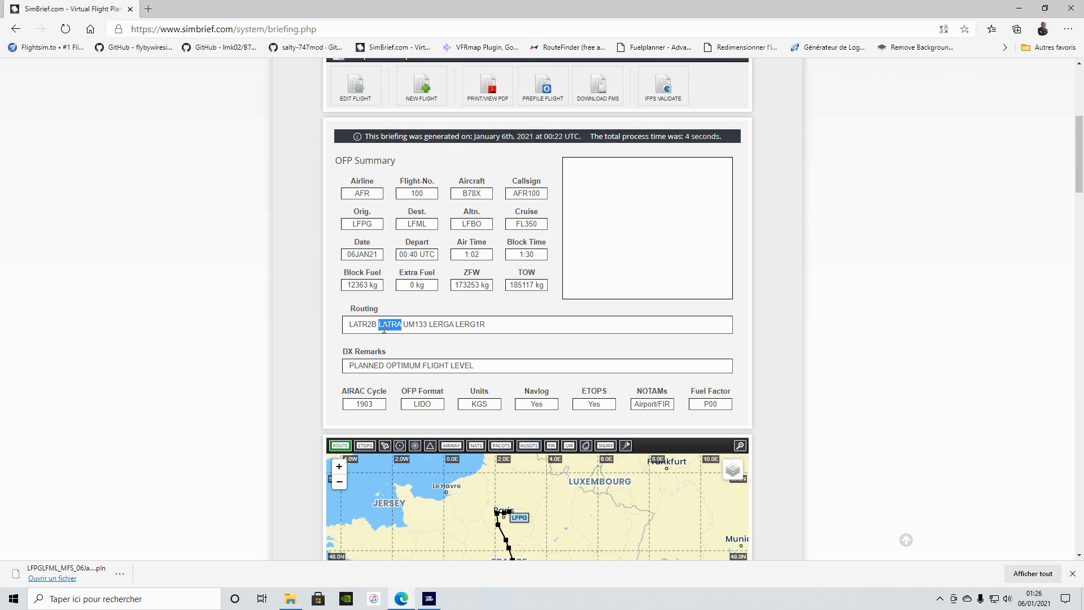
click(515, 331)
click(410, 326)
click(382, 334)
Return to Microsoft Flight Simulator and set the Charles-de-Gaulle departure procedure to LATR4B 26R
click(438, 606)
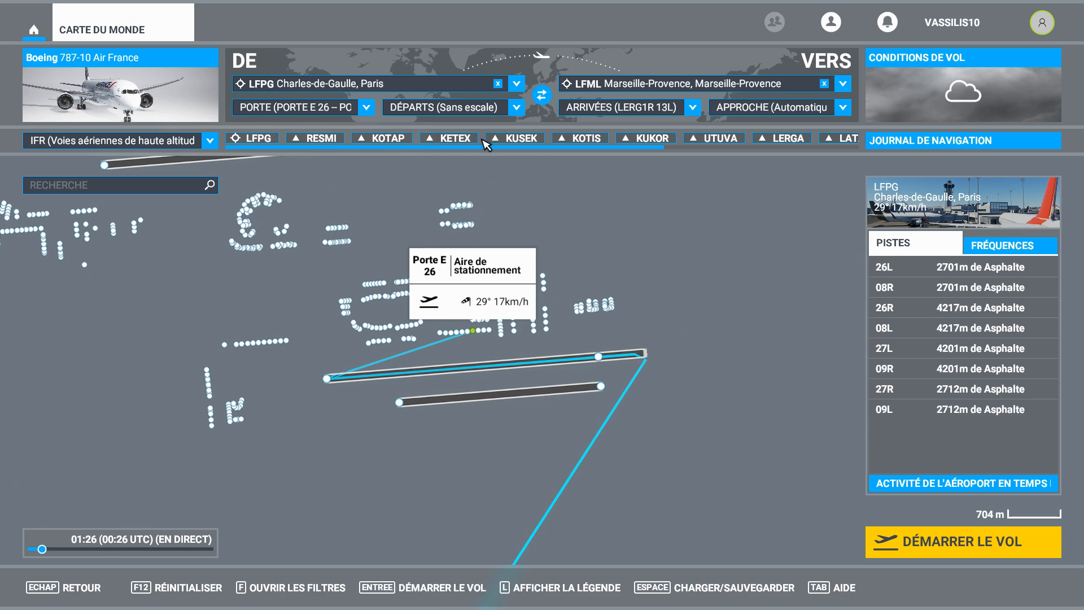
click(479, 113)
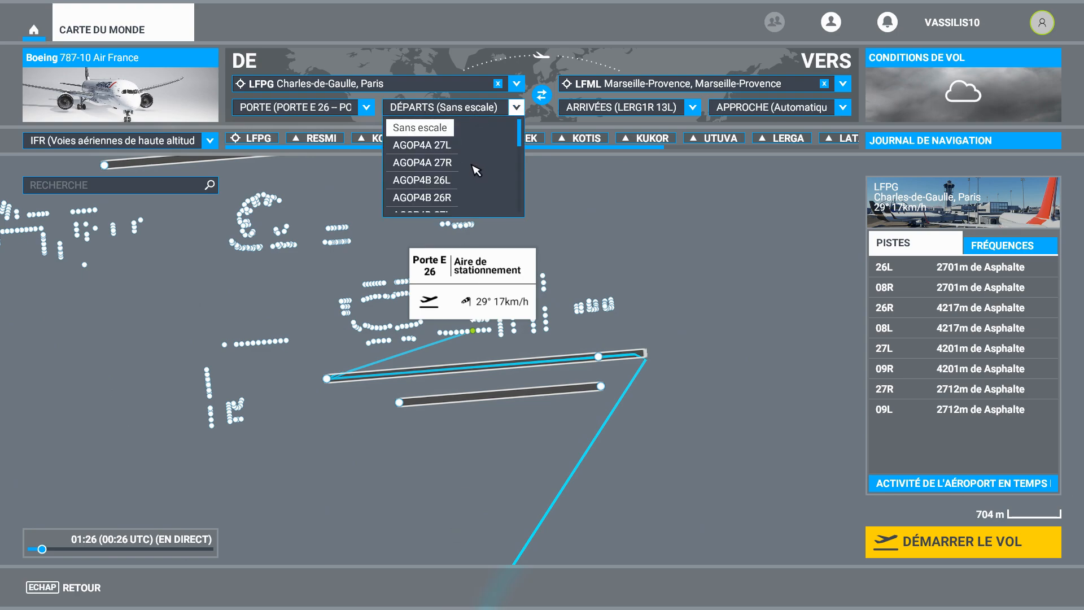
scroll(474, 172, down, 3)
scroll(475, 172, down, 3)
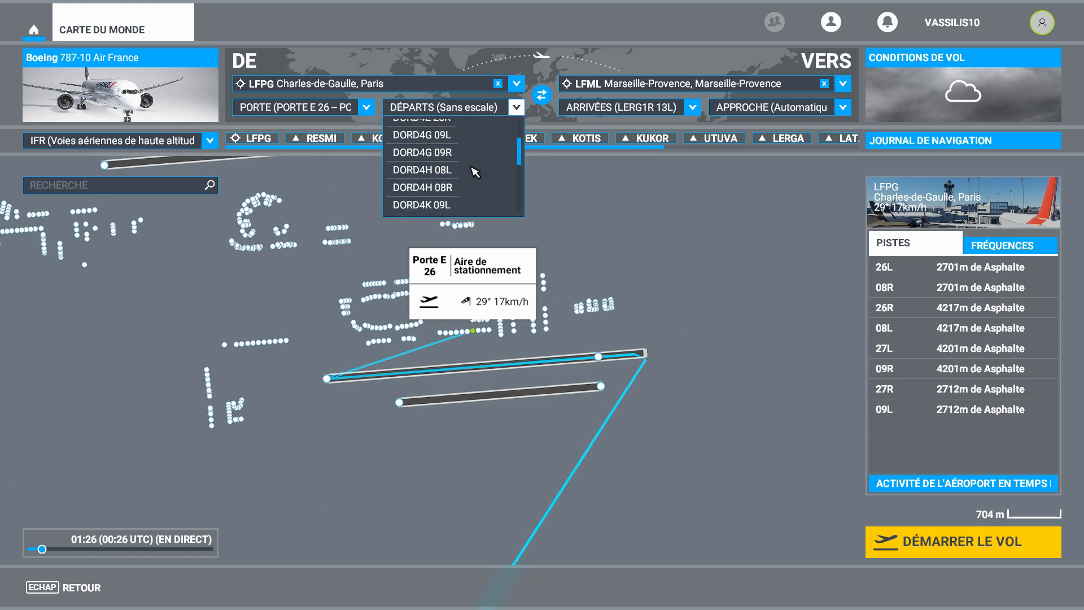
scroll(475, 172, down, 3)
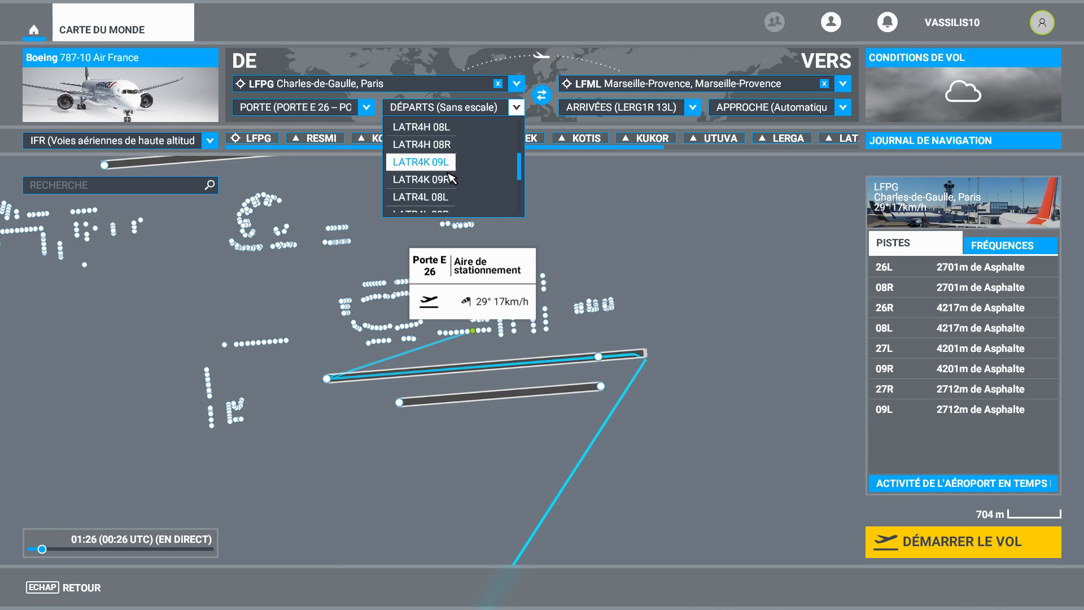
scroll(453, 181, up, 1)
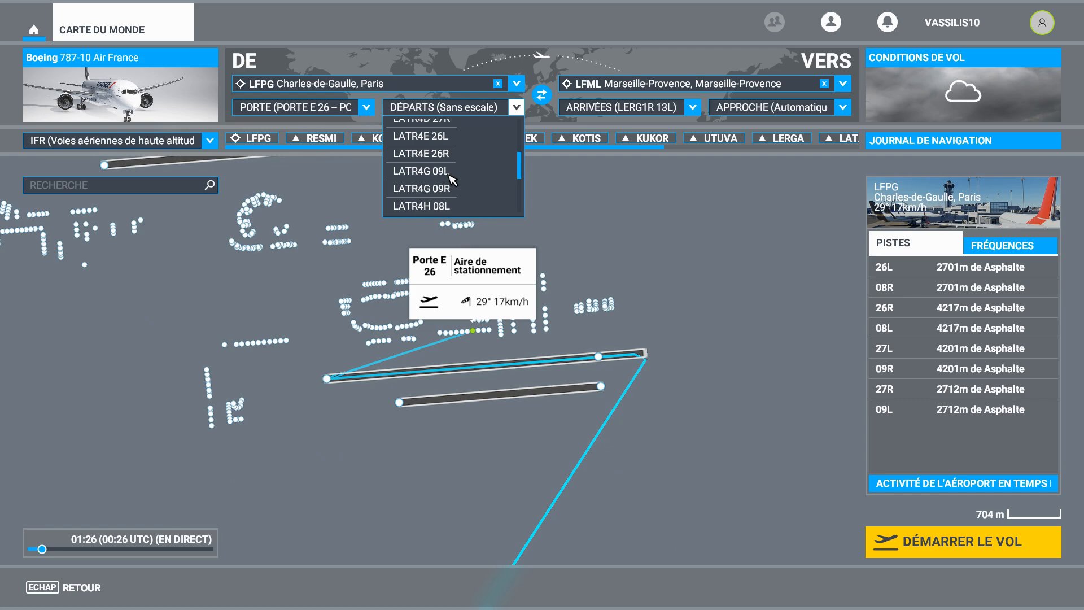
scroll(453, 179, up, 10)
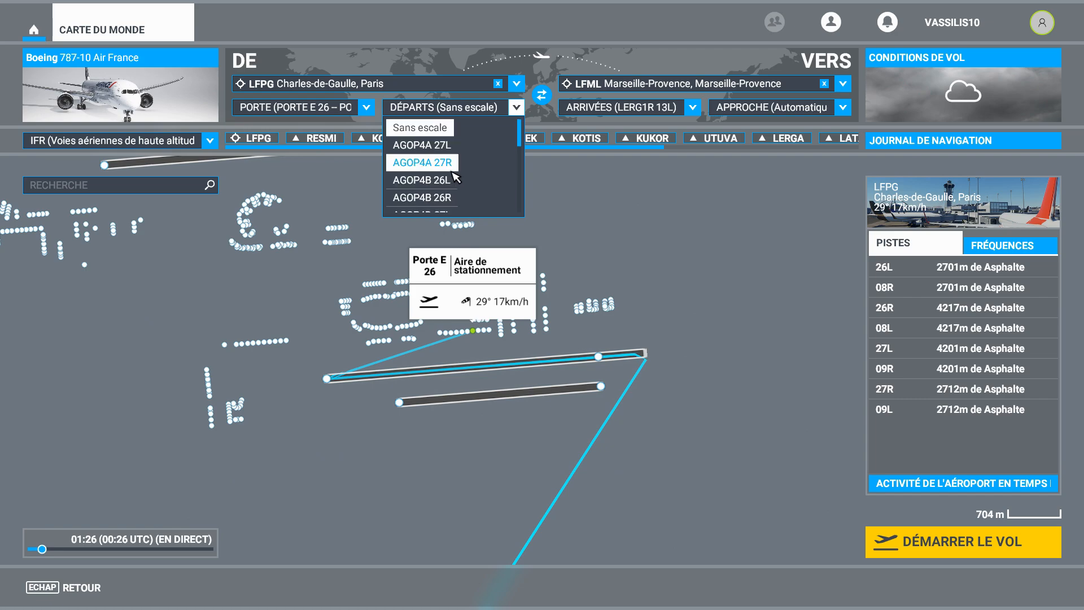
scroll(455, 178, down, 5)
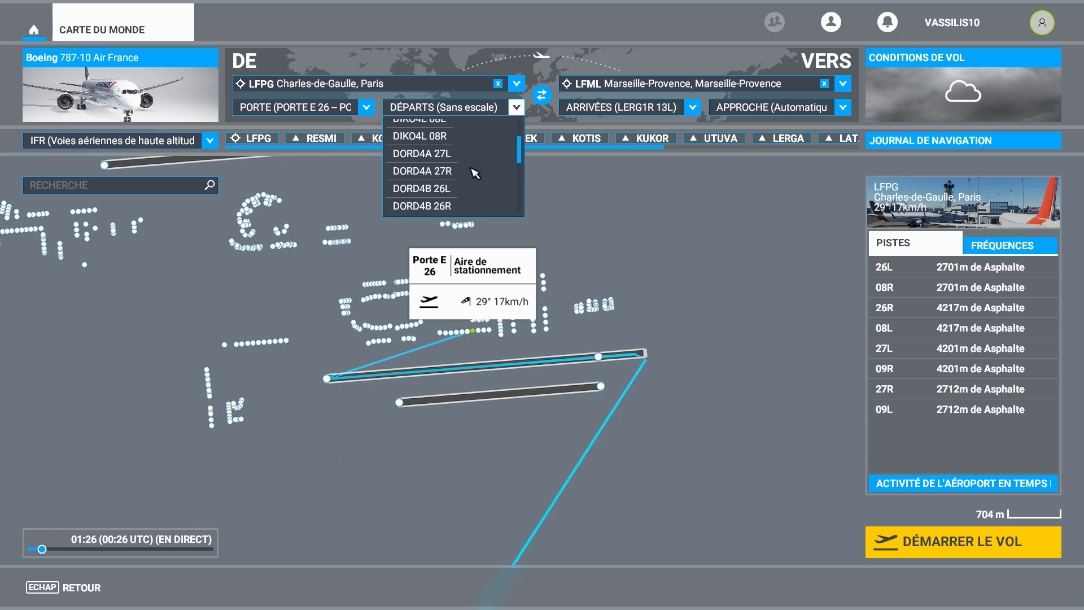
scroll(474, 173, down, 3)
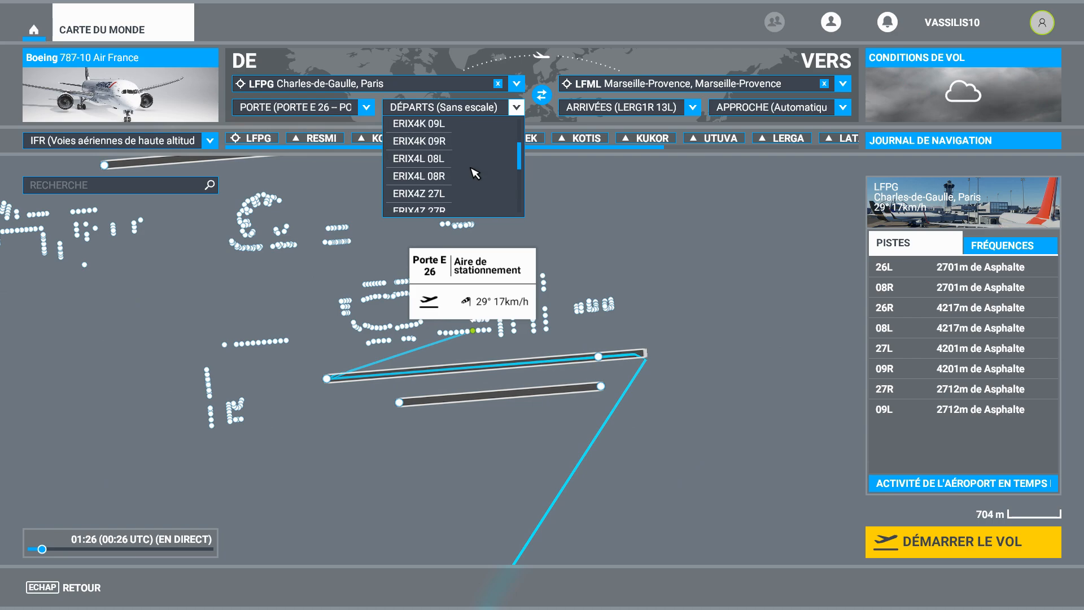
scroll(475, 173, down, 3)
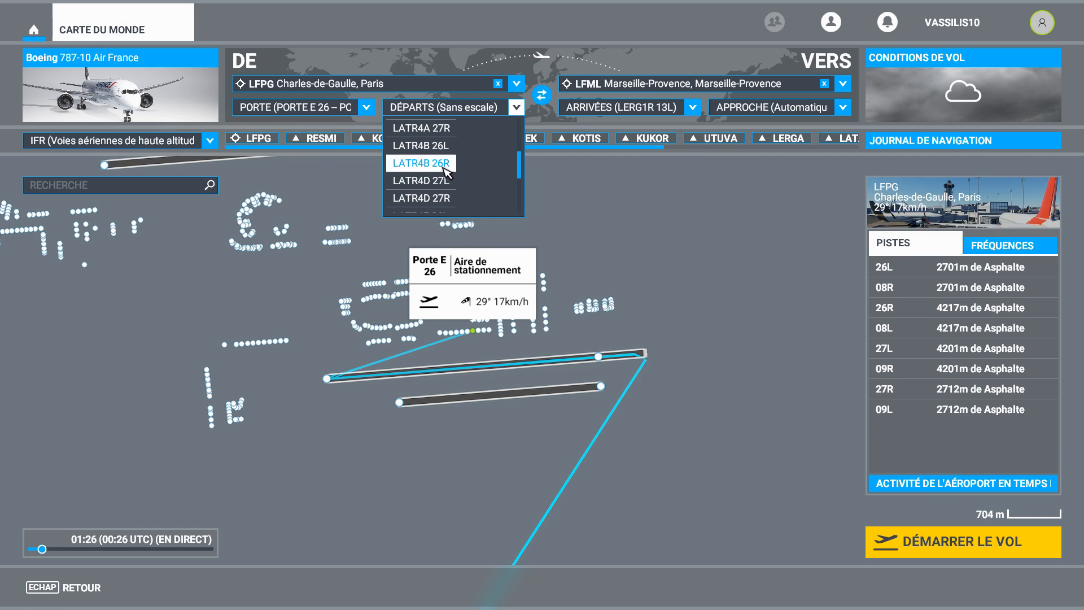
scroll(442, 171, up, 2)
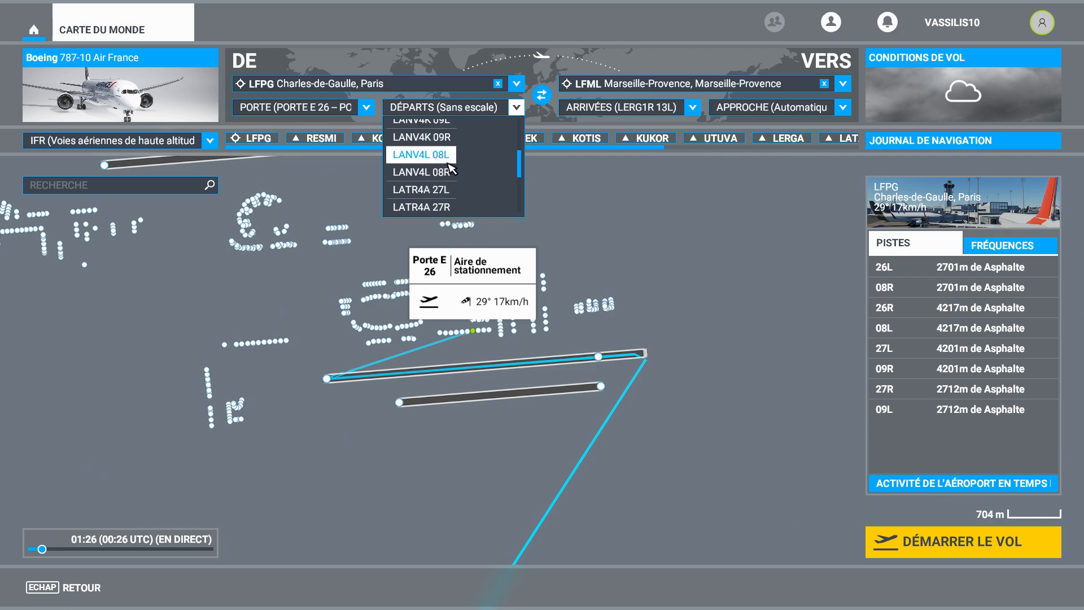
scroll(451, 169, down, 2)
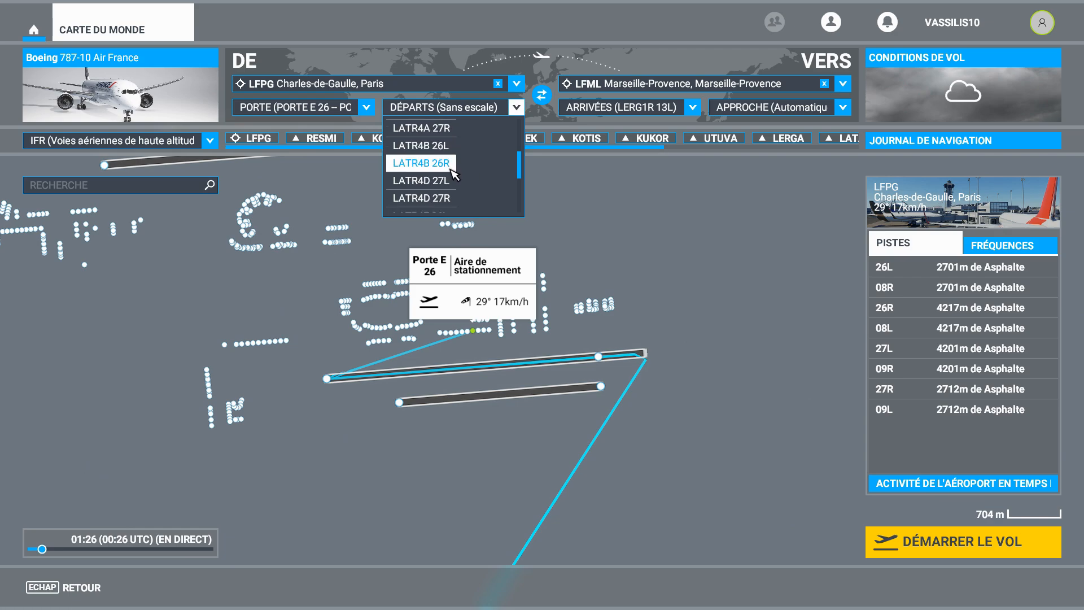
scroll(453, 179, down, 2)
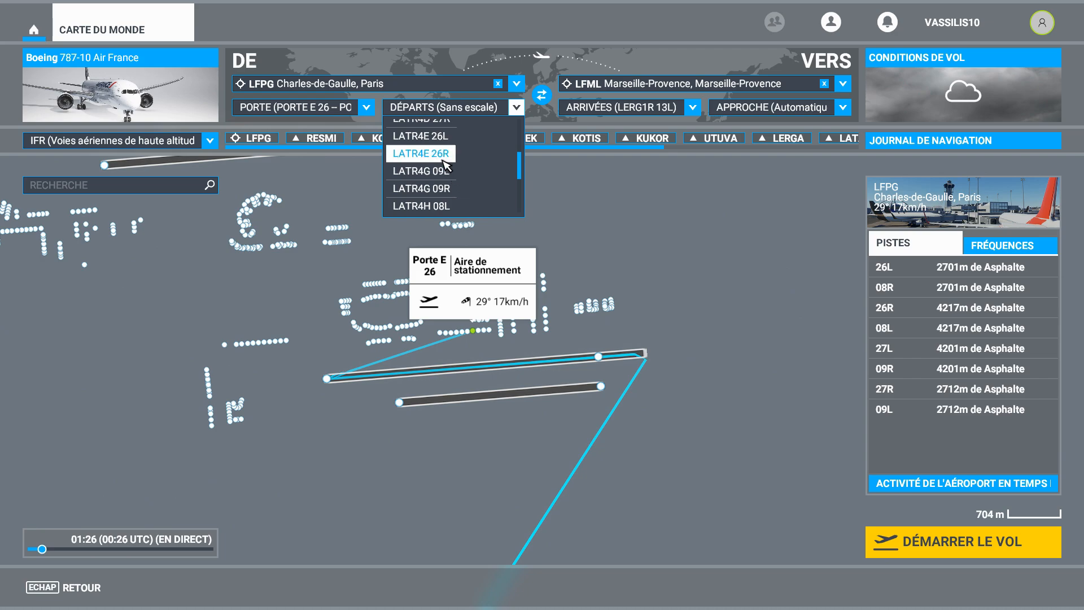
scroll(439, 166, up, 2)
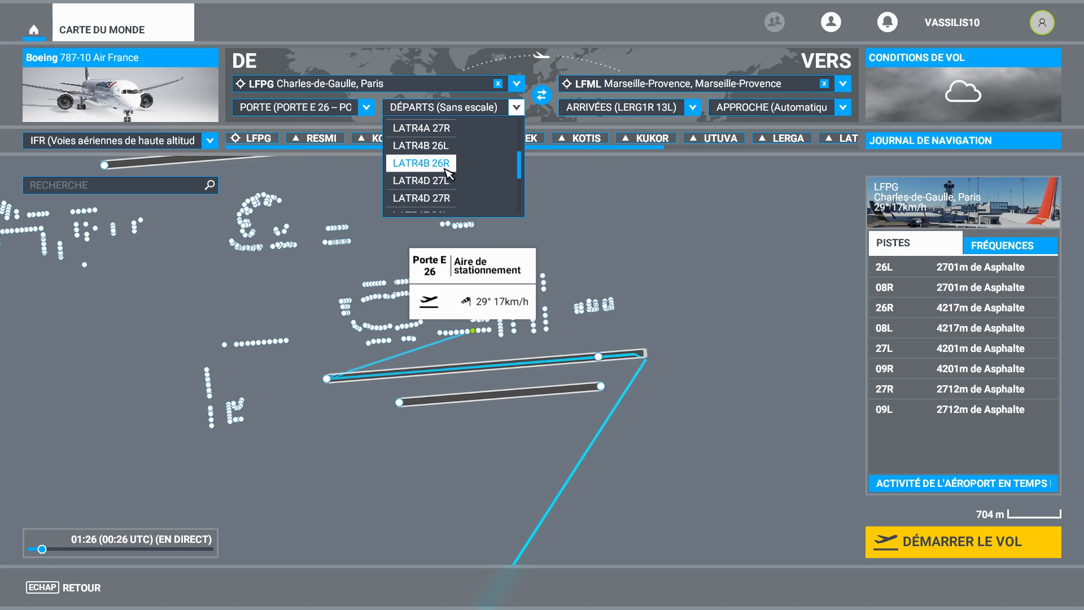
click(446, 168)
Follow the updated route on the map from Charles-de-Gaulle through the departure and en-route waypoints to Marseille-Provence
scroll(400, 502, down, 6)
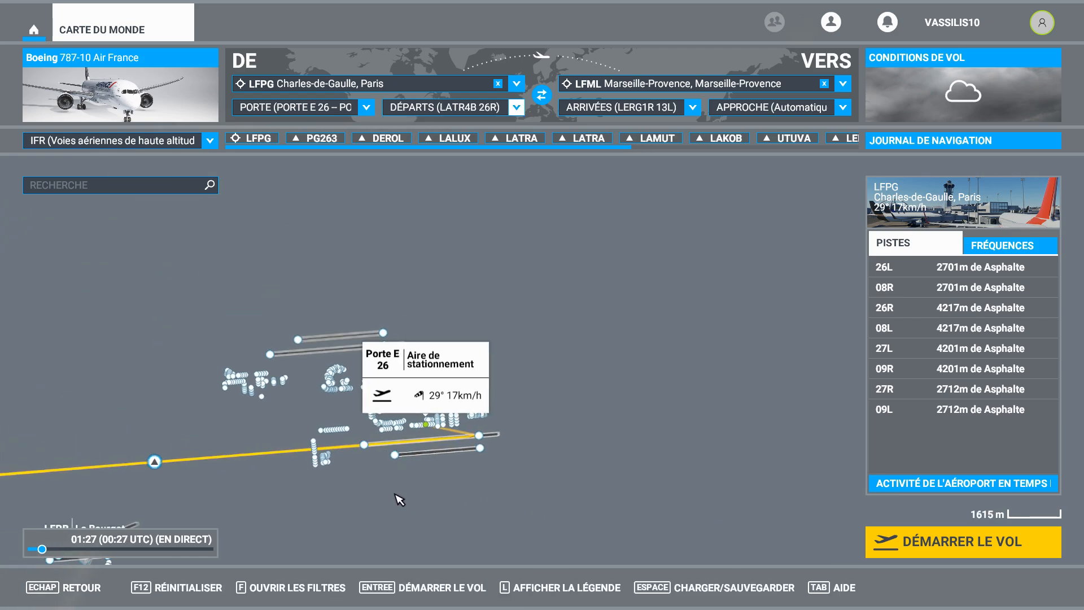
scroll(412, 386, down, 3)
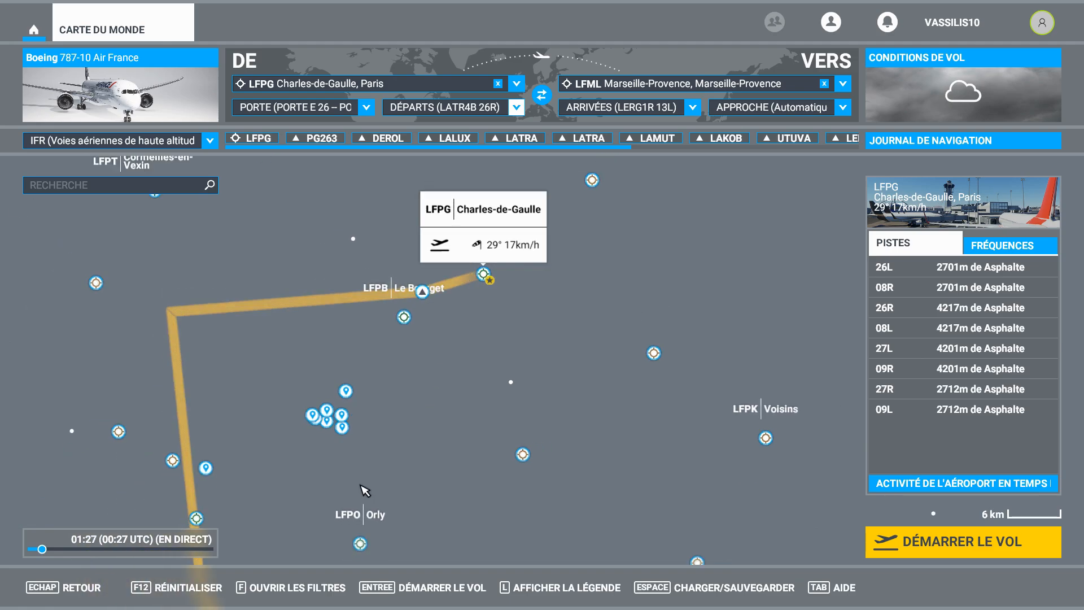
drag(321, 460, 301, 315)
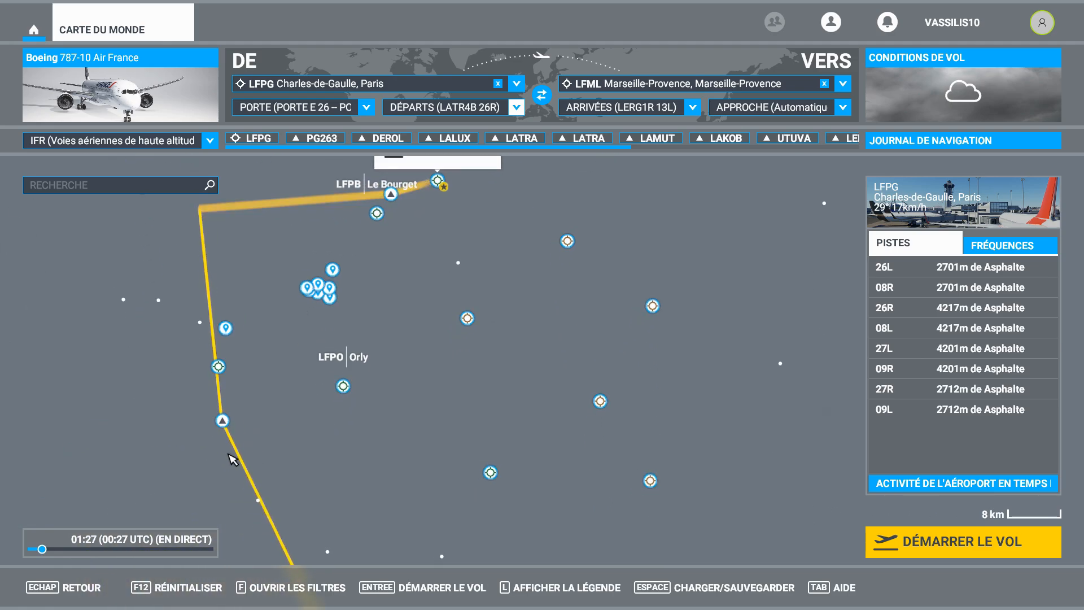
scroll(232, 459, up, 2)
scroll(268, 450, down, 3)
drag(327, 534, 286, 383)
scroll(339, 446, down, 6)
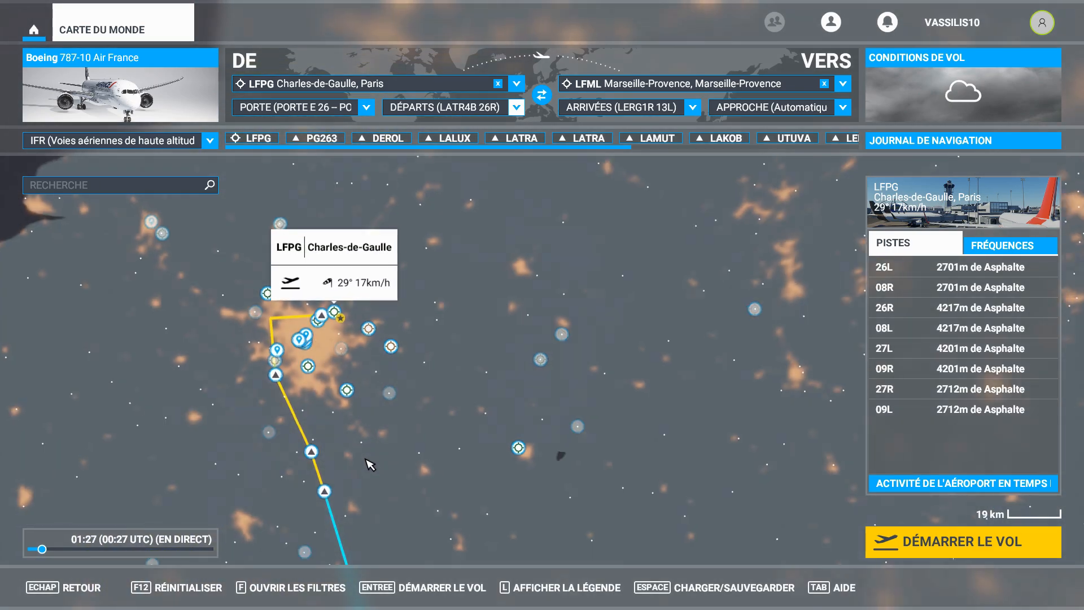
drag(378, 452, 296, 257)
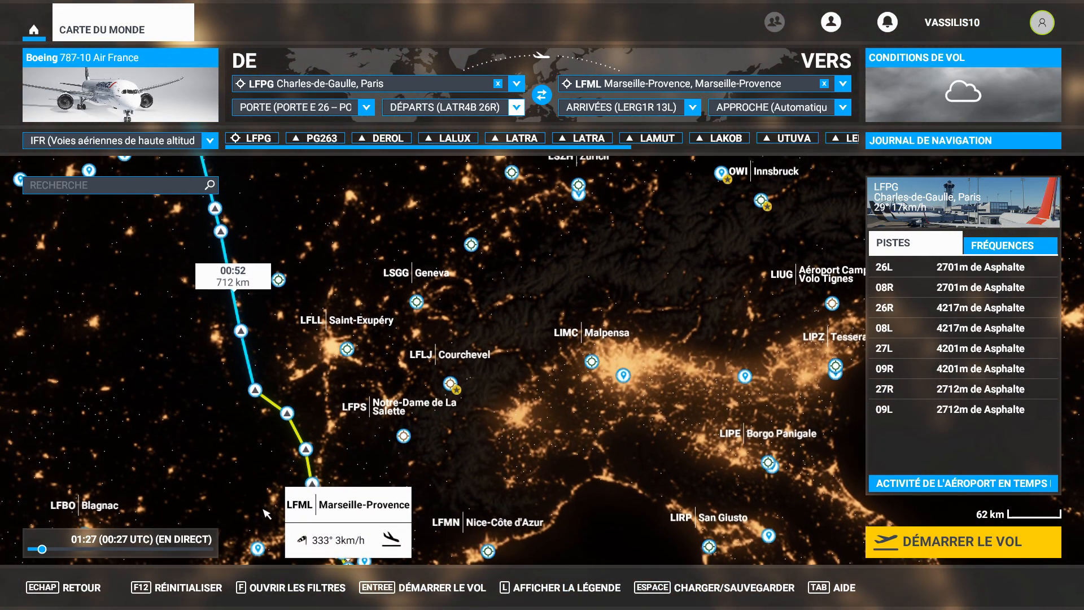
drag(282, 533, 259, 407)
scroll(299, 432, up, 3)
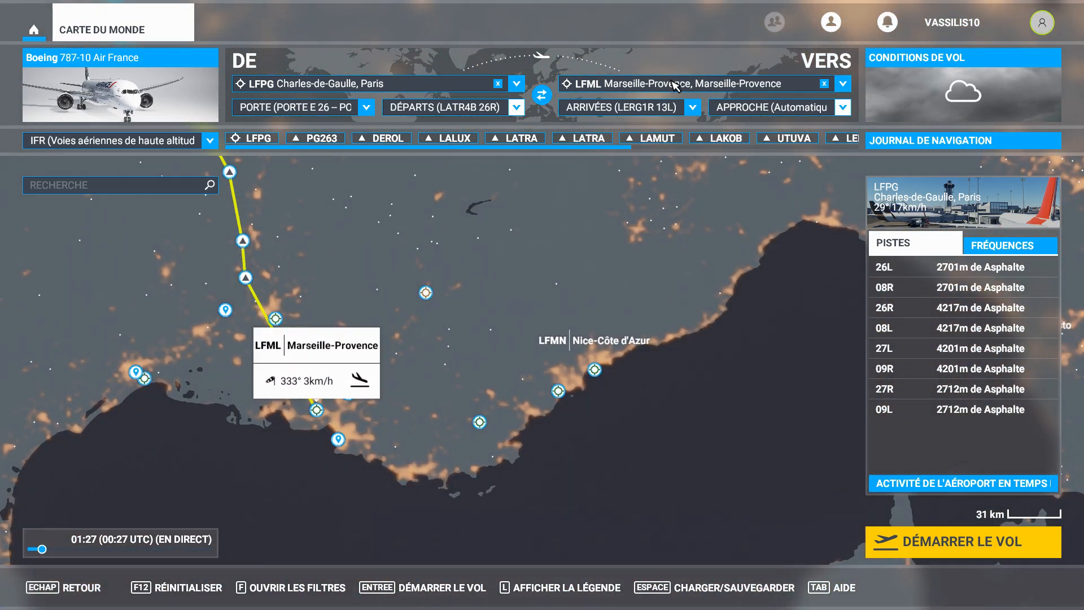
Set the Marseille-Provence approach to ILS 13L-Z and inspect its path to the airport on the map
drag(541, 309, 633, 300)
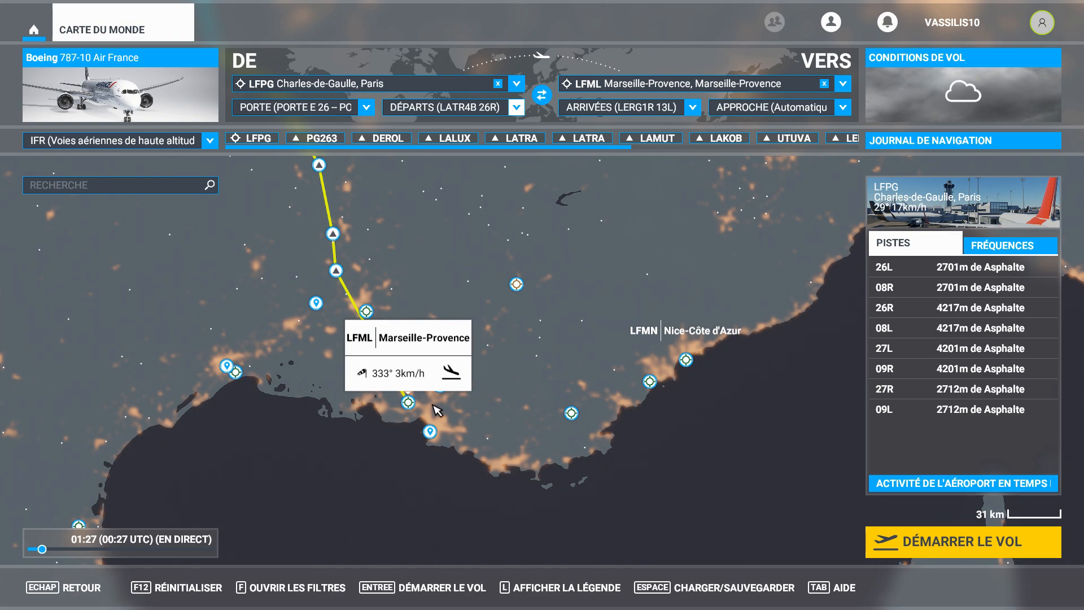
scroll(434, 395, up, 10)
scroll(502, 366, down, 3)
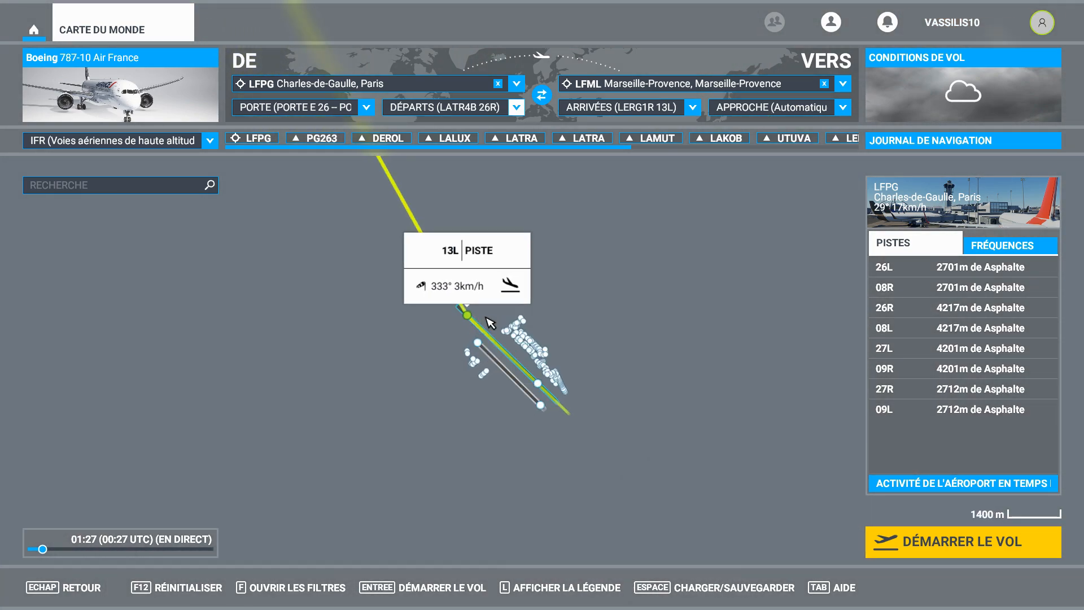
click(754, 107)
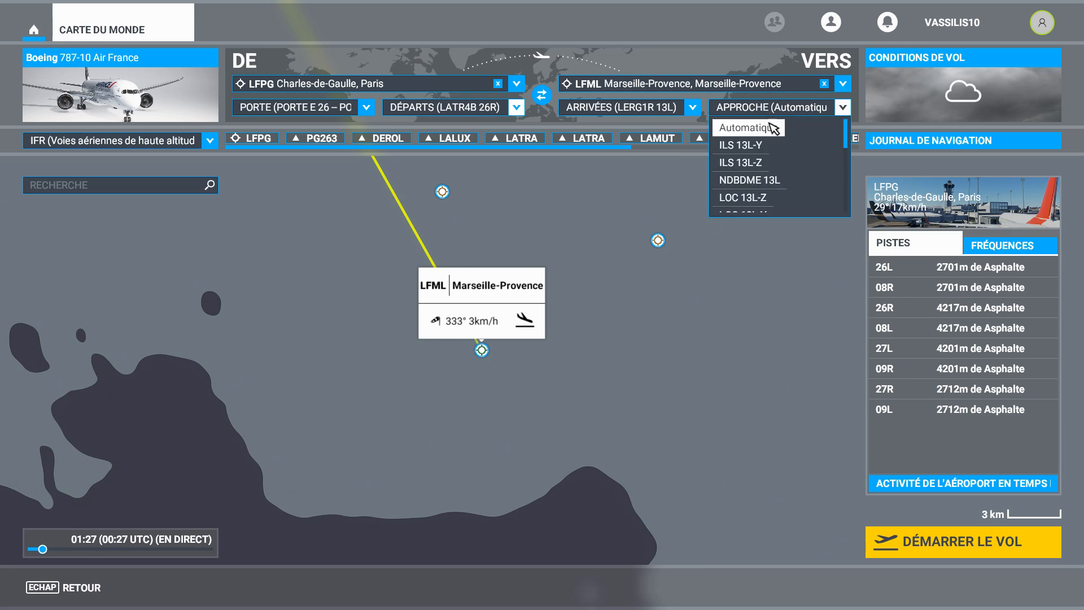
click(760, 167)
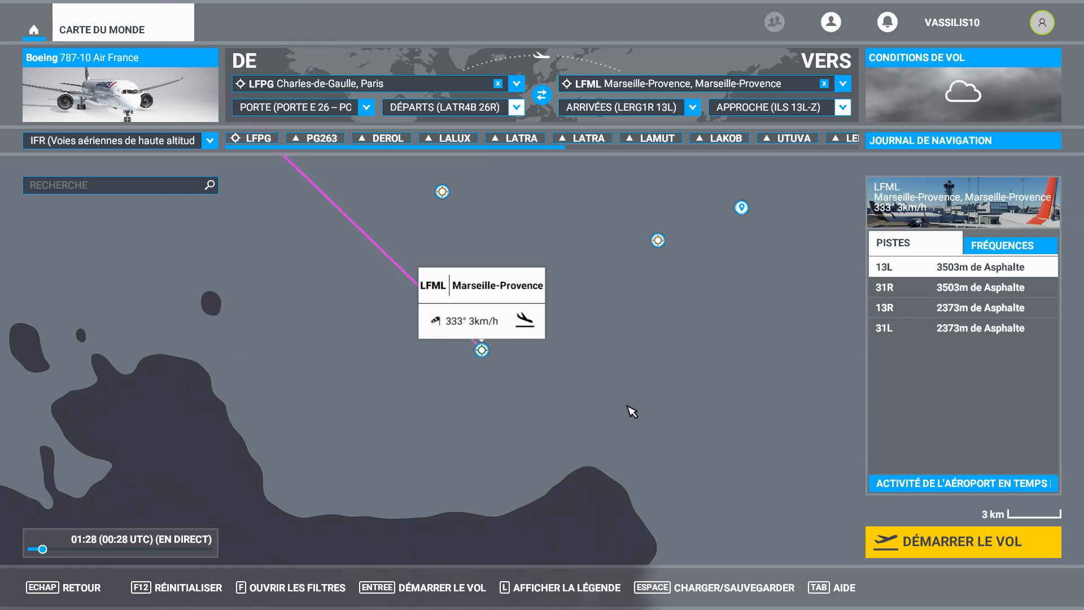
scroll(400, 381, down, 5)
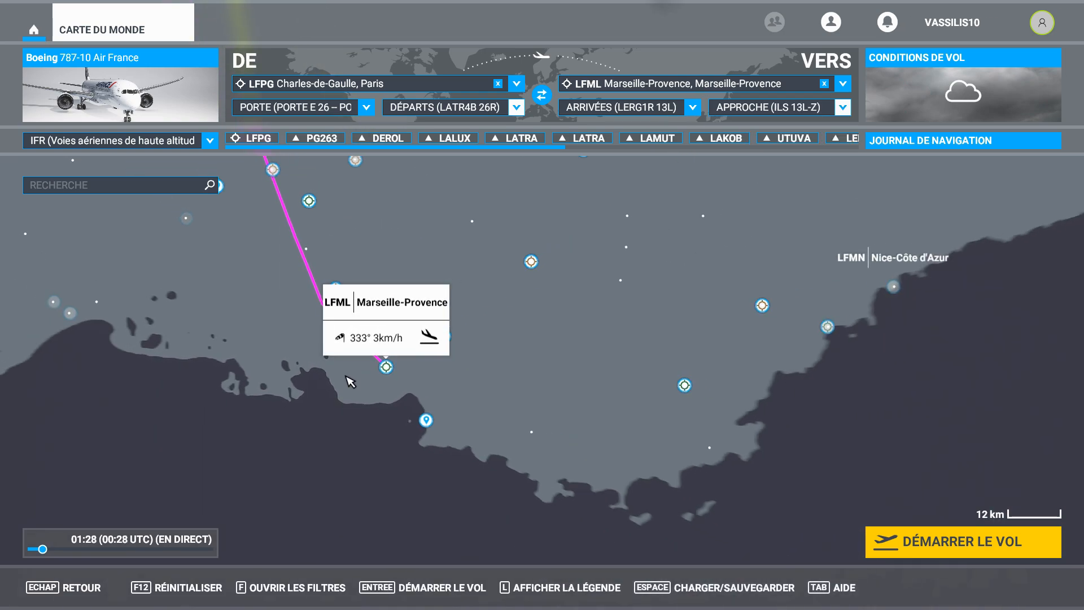
scroll(344, 377, up, 4)
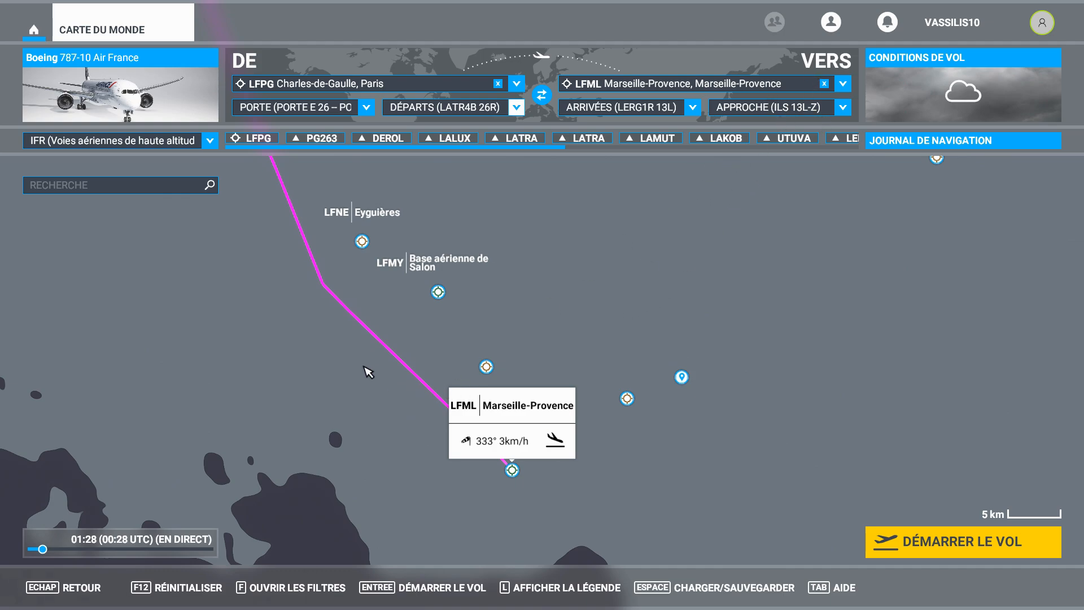
scroll(271, 353, down, 2)
scroll(272, 353, down, 3)
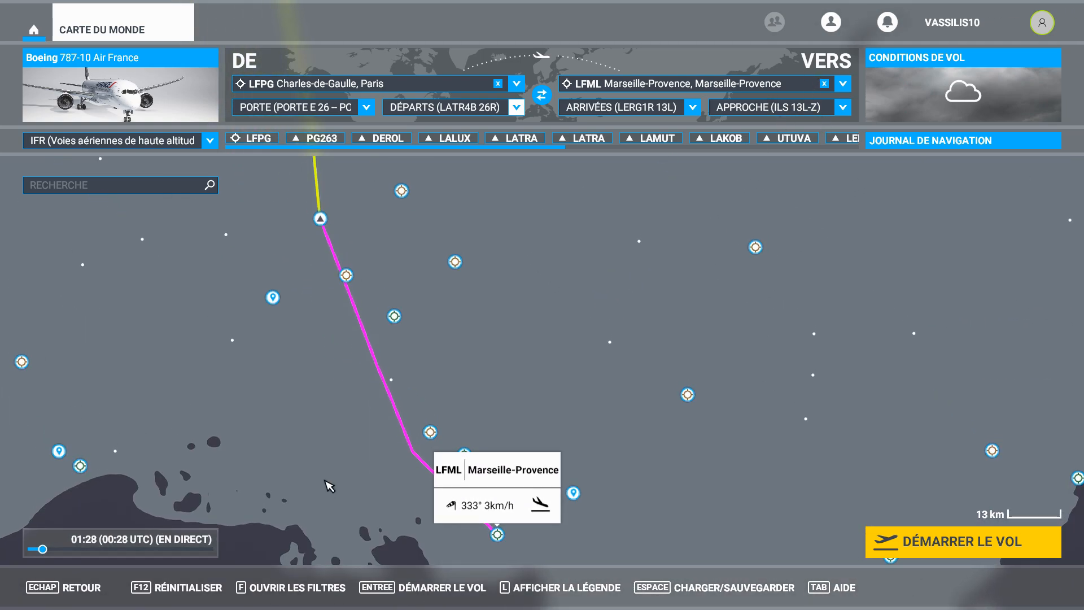
scroll(242, 370, down, 5)
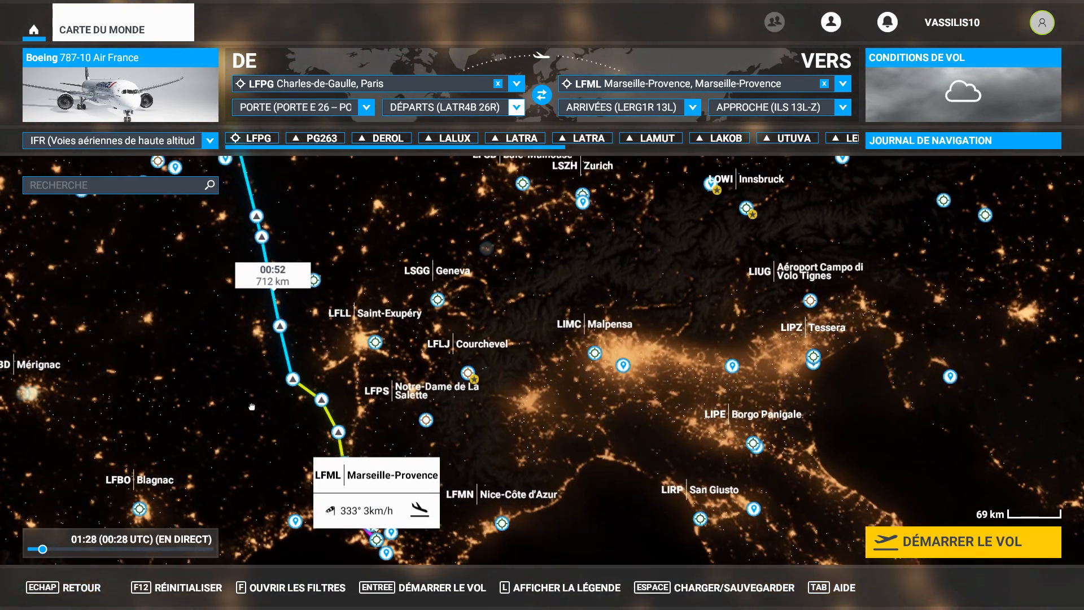
Examine the departure path around Paris and its connection to the en-route segment heading south
drag(176, 248, 339, 341)
scroll(342, 343, up, 4)
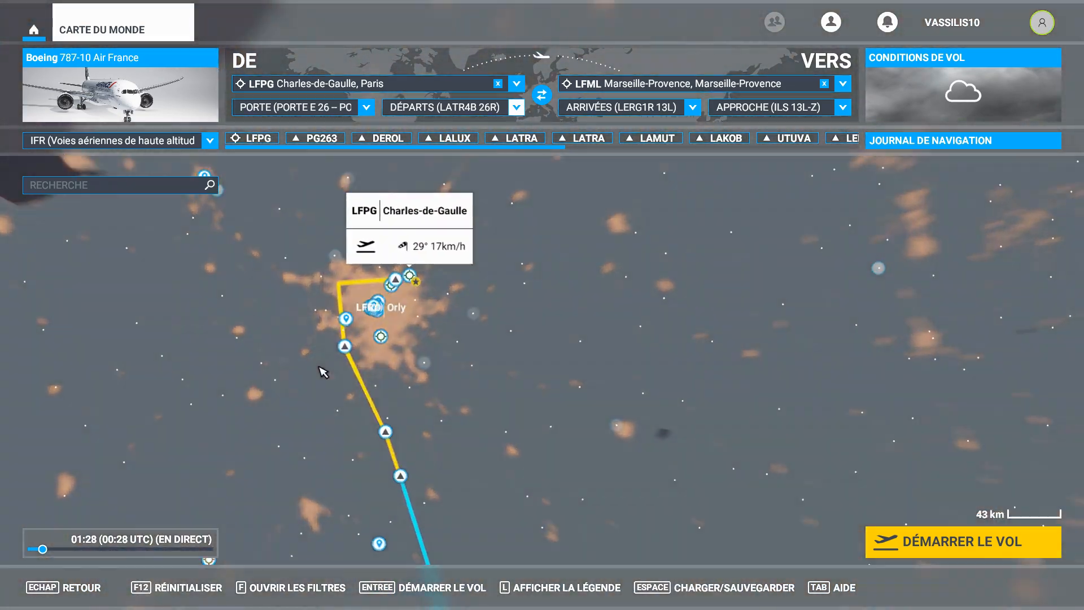
scroll(338, 399, up, 2)
scroll(346, 399, down, 4)
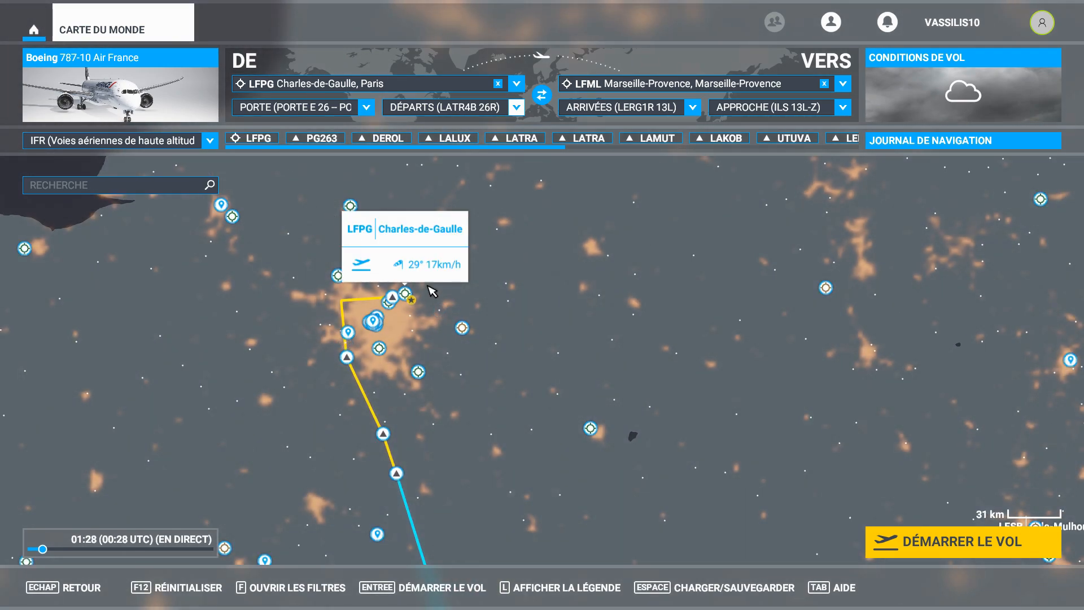
drag(298, 465, 280, 381)
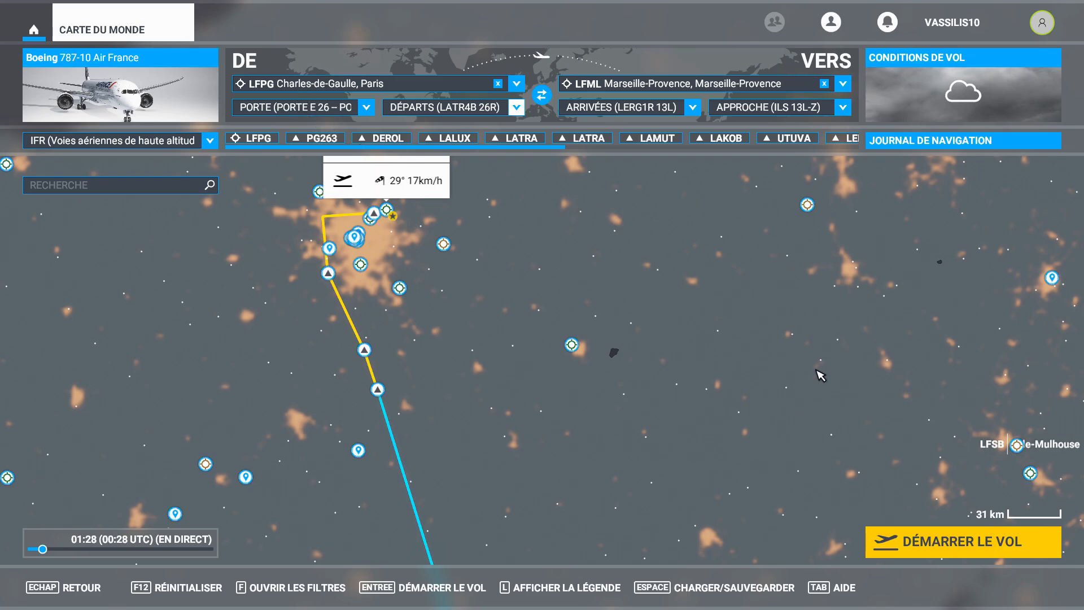
drag(477, 387, 431, 243)
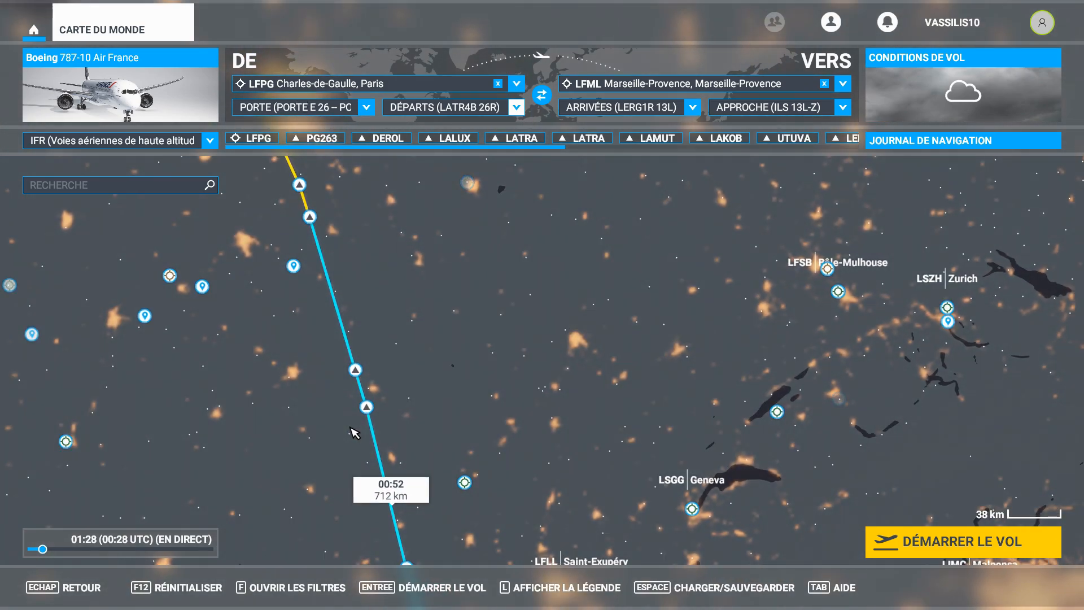
scroll(299, 437, down, 2)
drag(375, 518, 388, 512)
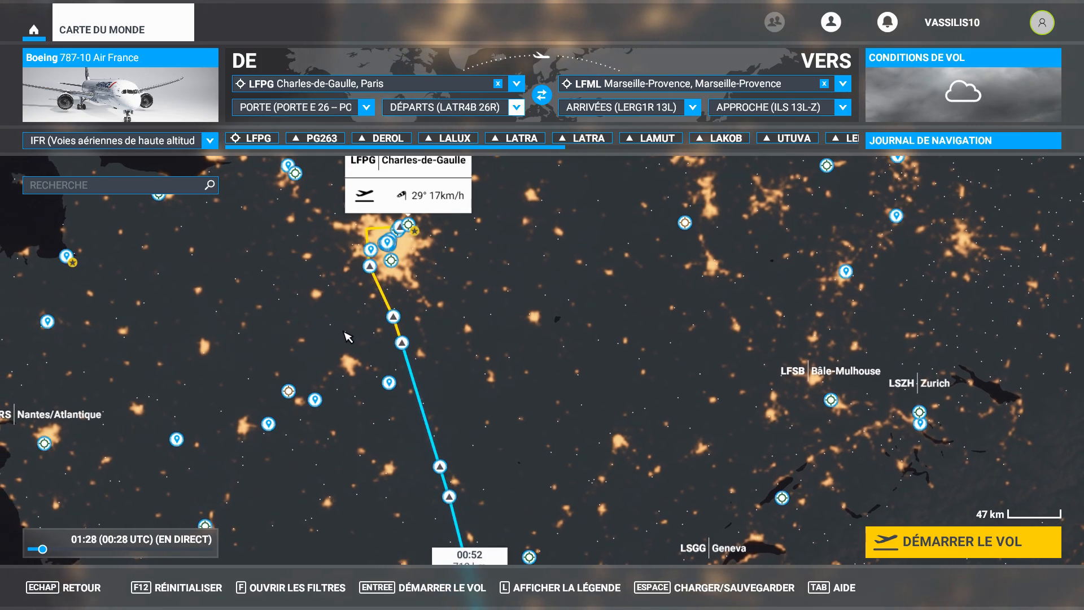
drag(346, 352, 363, 426)
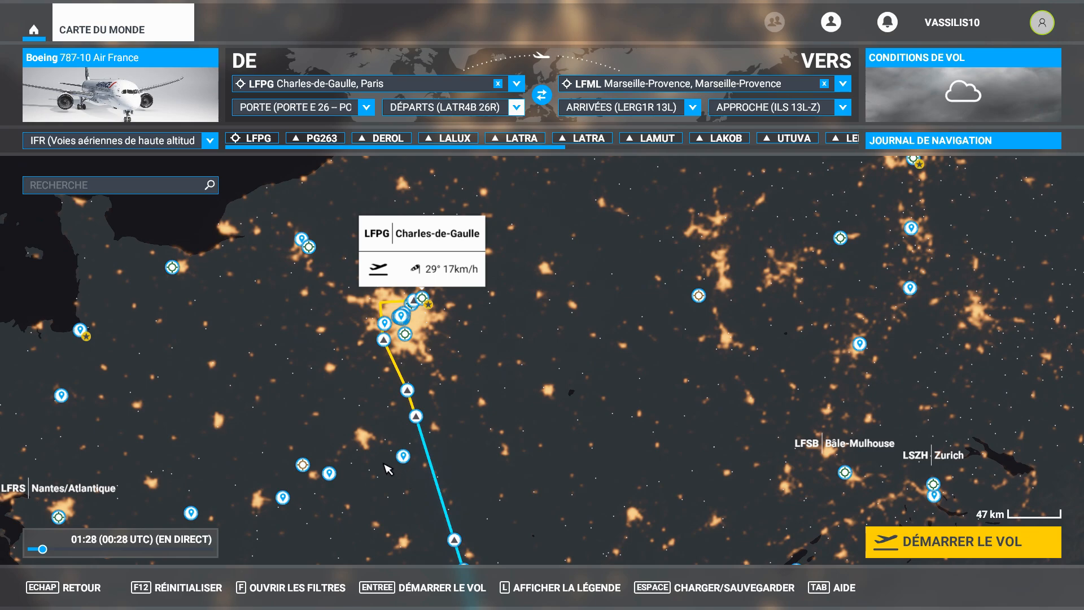
drag(384, 478, 368, 379)
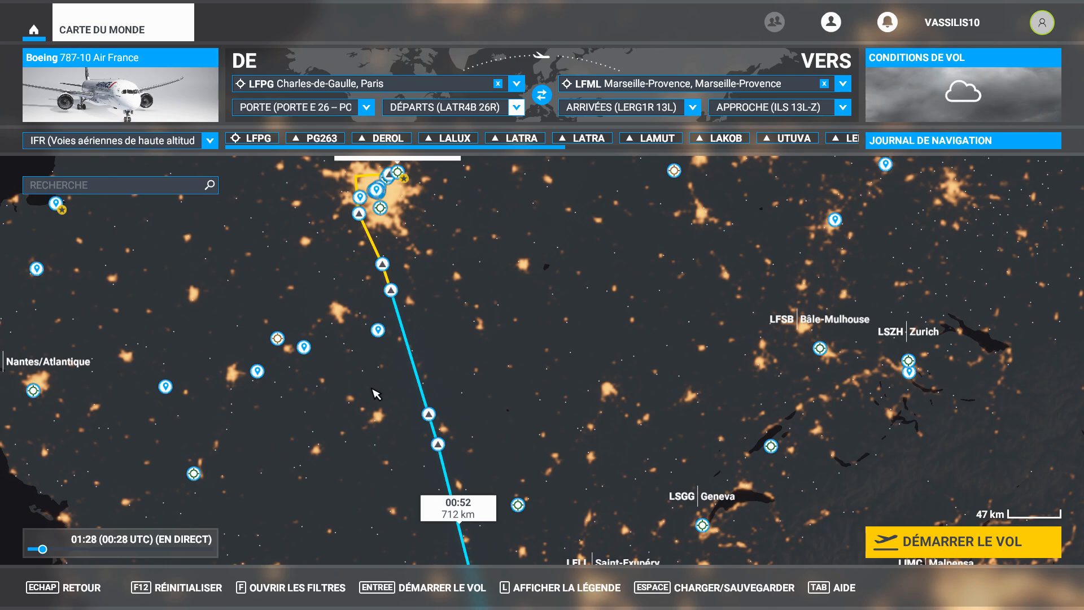
drag(361, 413, 349, 357)
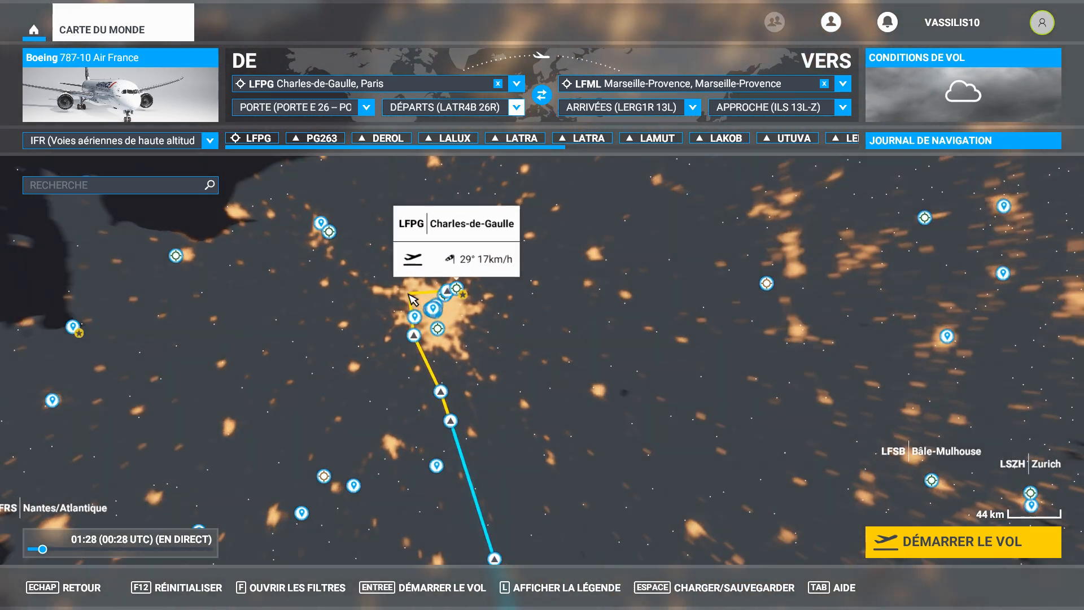
scroll(410, 298, up, 2)
scroll(412, 301, down, 1)
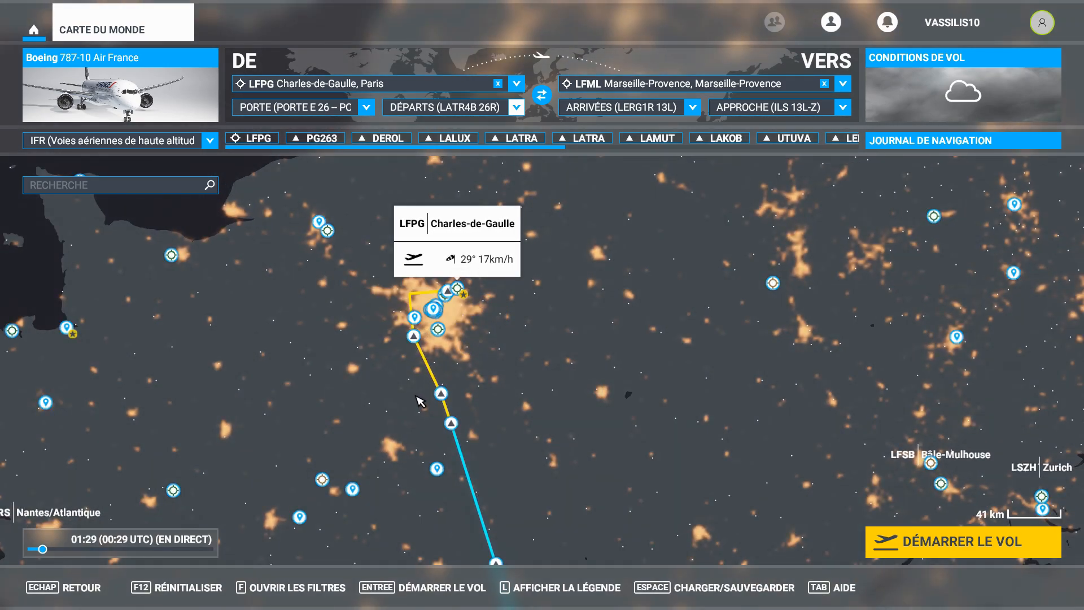
mouse_move(429, 459)
mouse_down()
mouse_move(384, 351)
mouse_move(345, 189)
mouse_move(409, 515)
mouse_move(403, 485)
mouse_move(446, 489)
mouse_move(456, 509)
mouse_move(423, 445)
mouse_move(406, 501)
mouse_move(435, 451)
mouse_up()
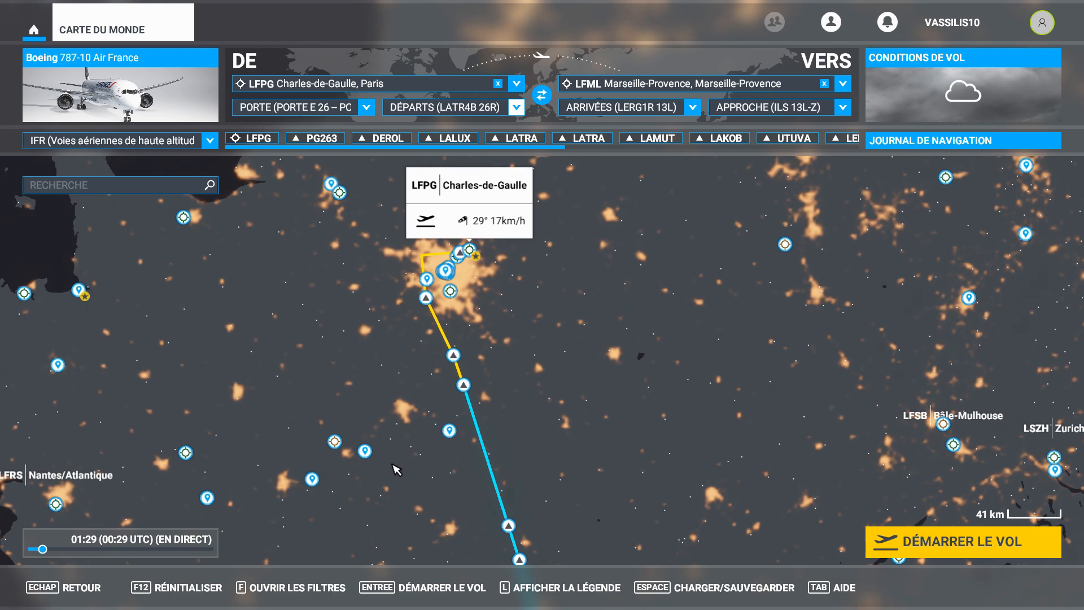
mouse_move(395, 469)
mouse_down()
mouse_move(416, 469)
mouse_move(411, 455)
mouse_move(412, 471)
mouse_up()
scroll(419, 481, down, 2)
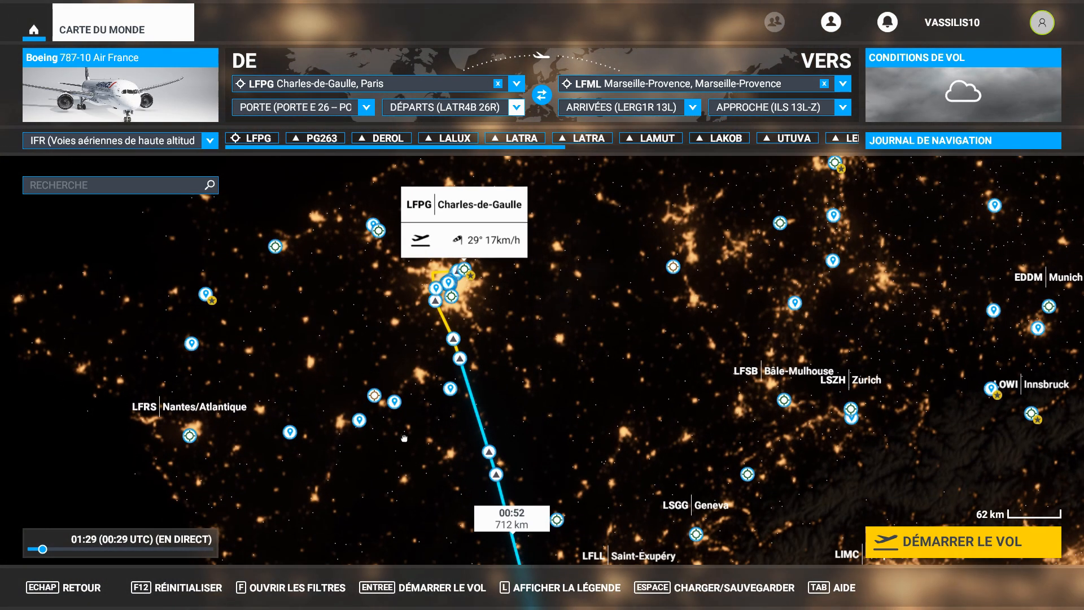
scroll(423, 365, up, 2)
drag(423, 365, 410, 469)
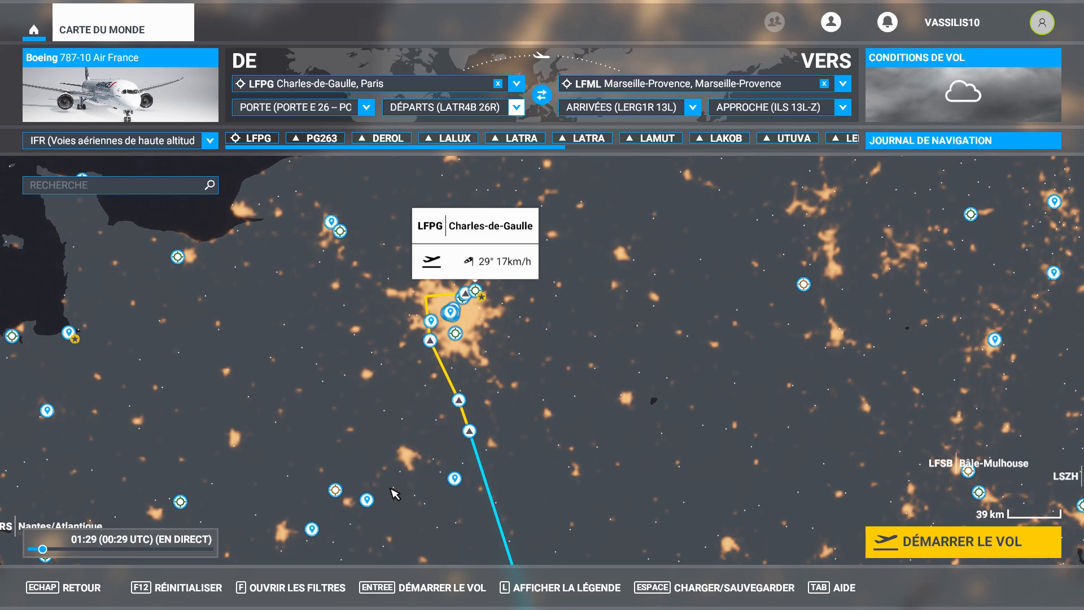
drag(397, 519, 396, 489)
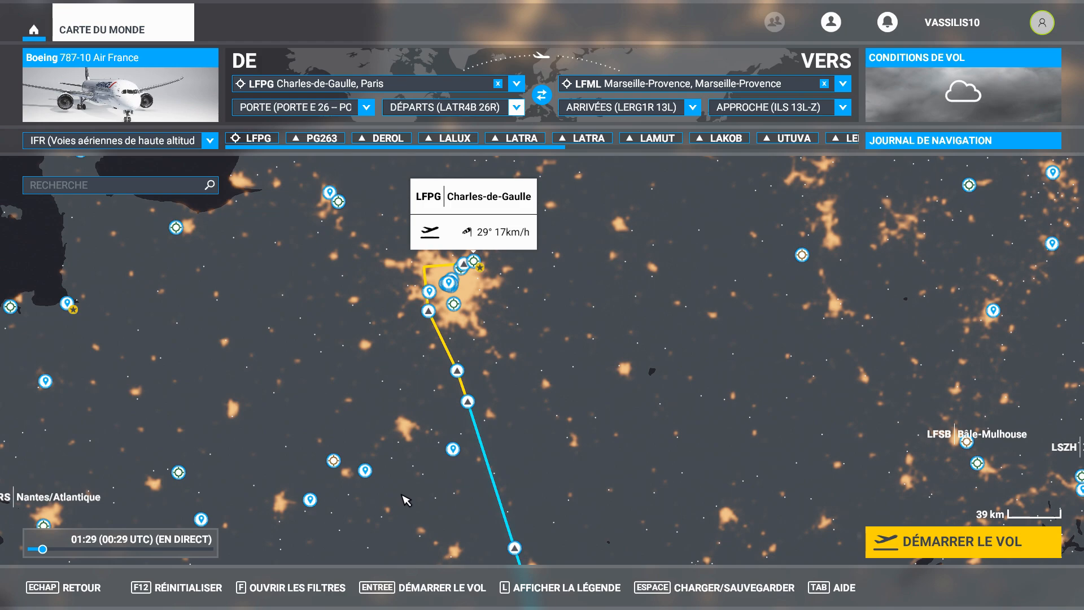
drag(401, 496, 419, 499)
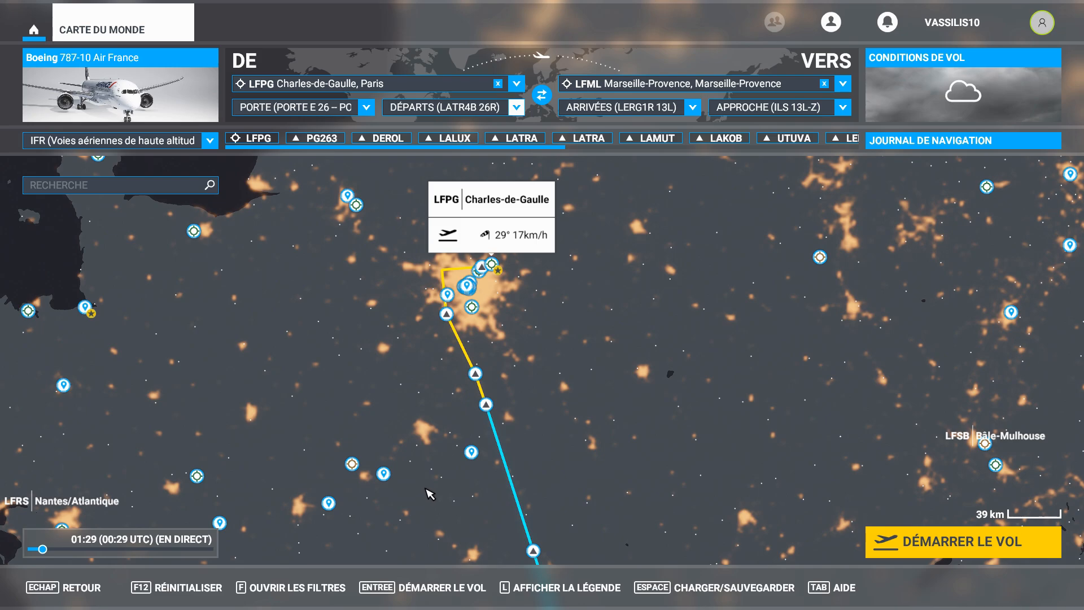
Start the flight from Charles-de-Gaulle to Marseille-Provence with the configured gate, departure, arrival and approach
key(Return)
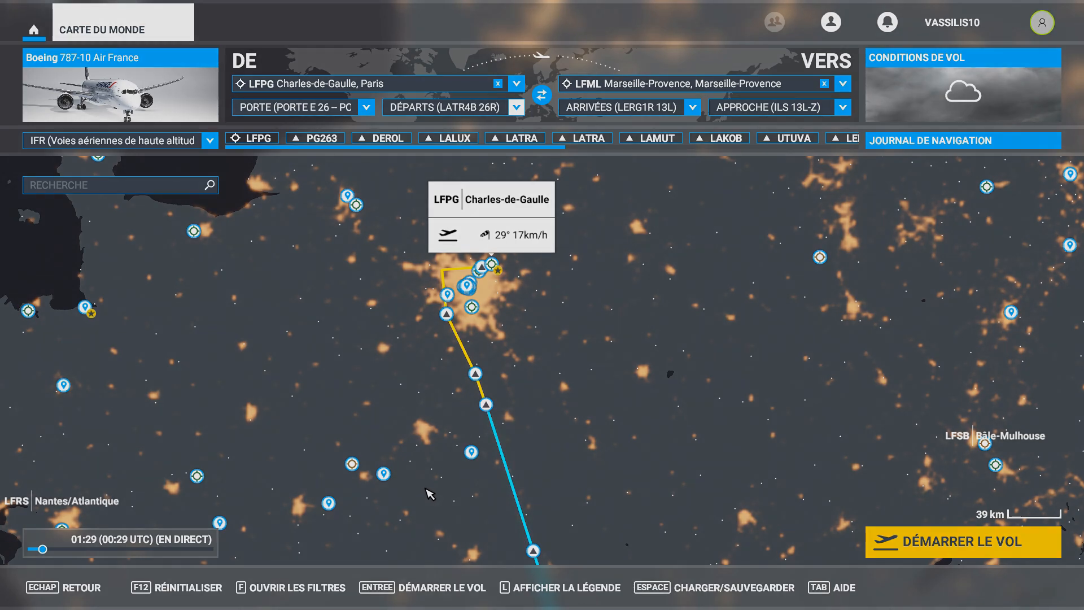